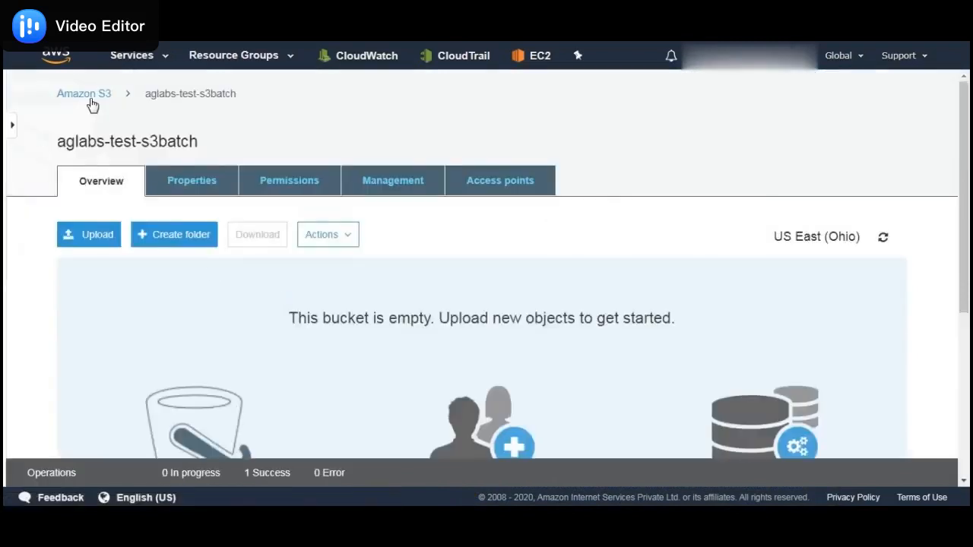
Start a new inventory configuration for the aglabs-practise bucket
click(62, 98)
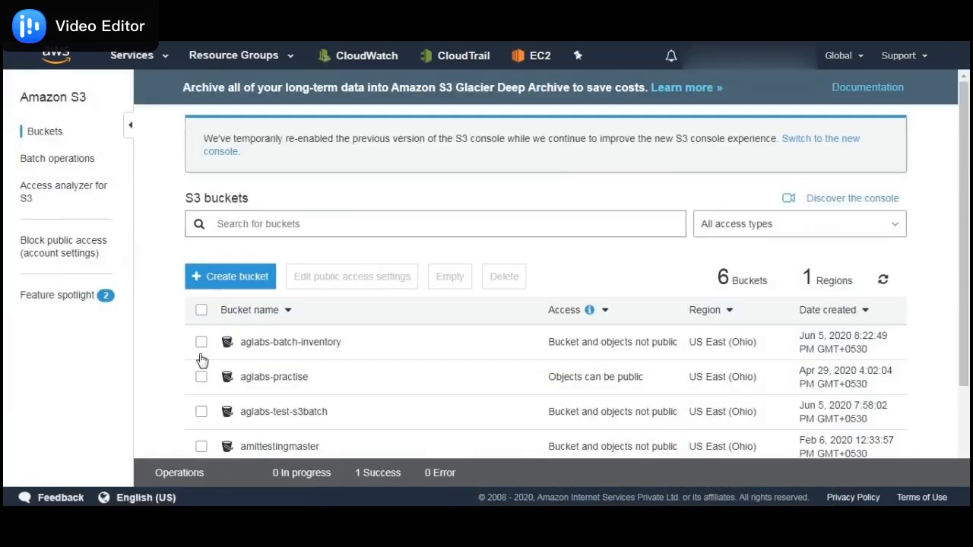
click(270, 380)
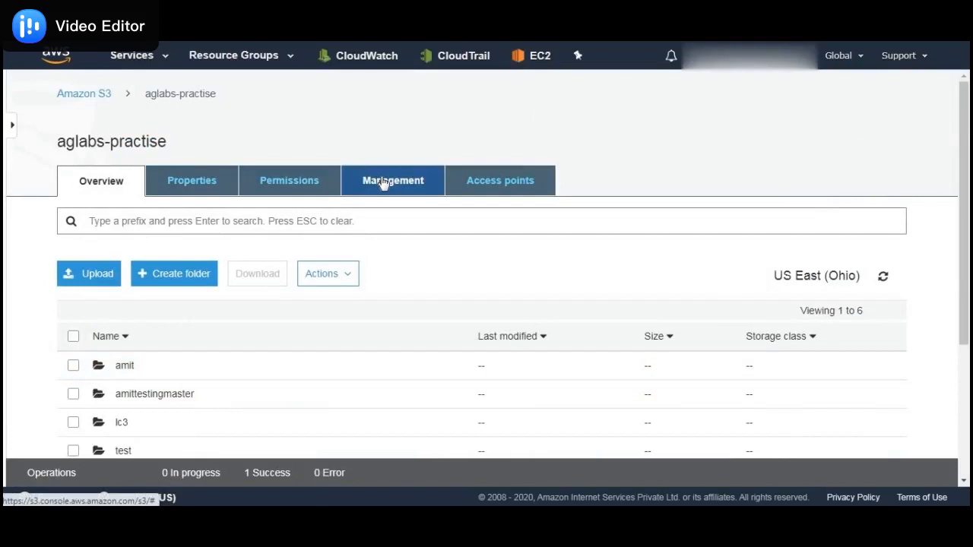
click(384, 184)
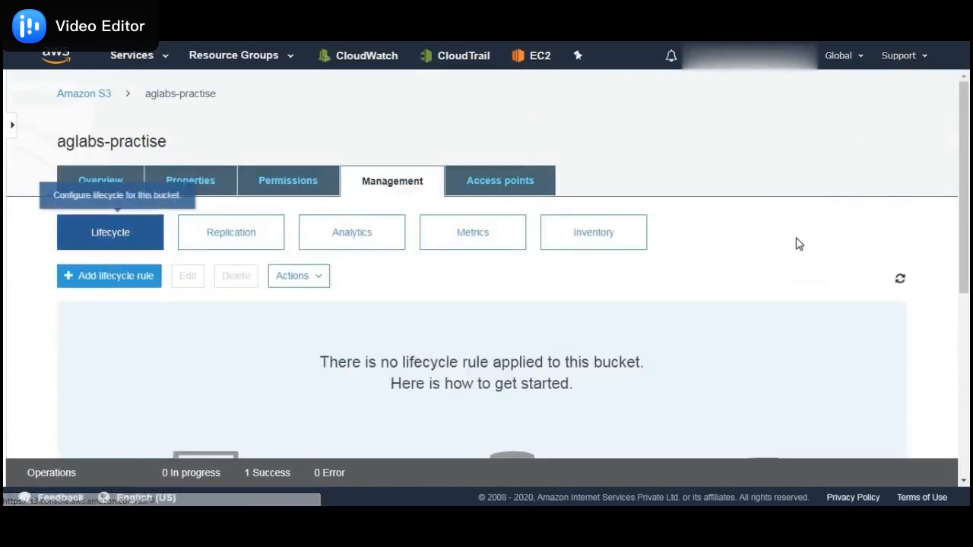
click(607, 237)
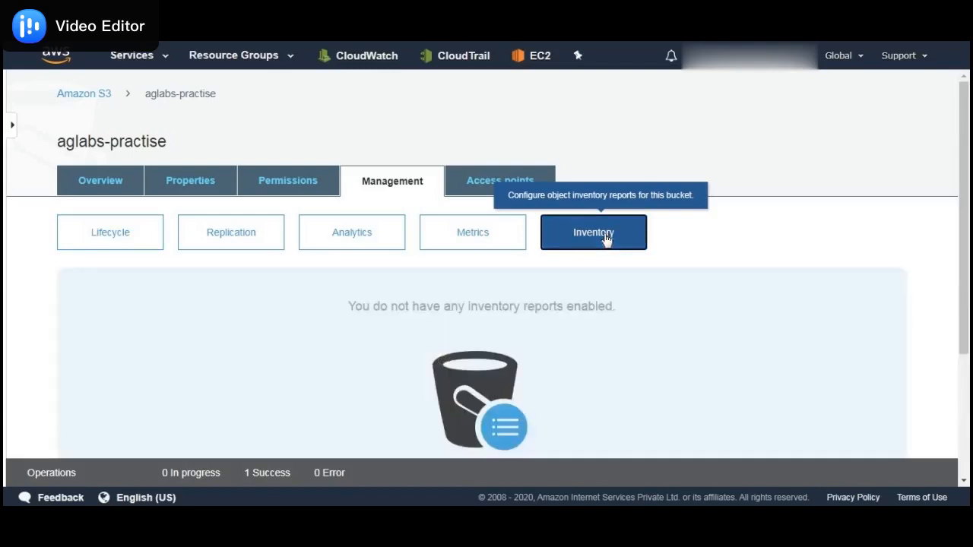
scroll(606, 237, down, 3)
click(467, 431)
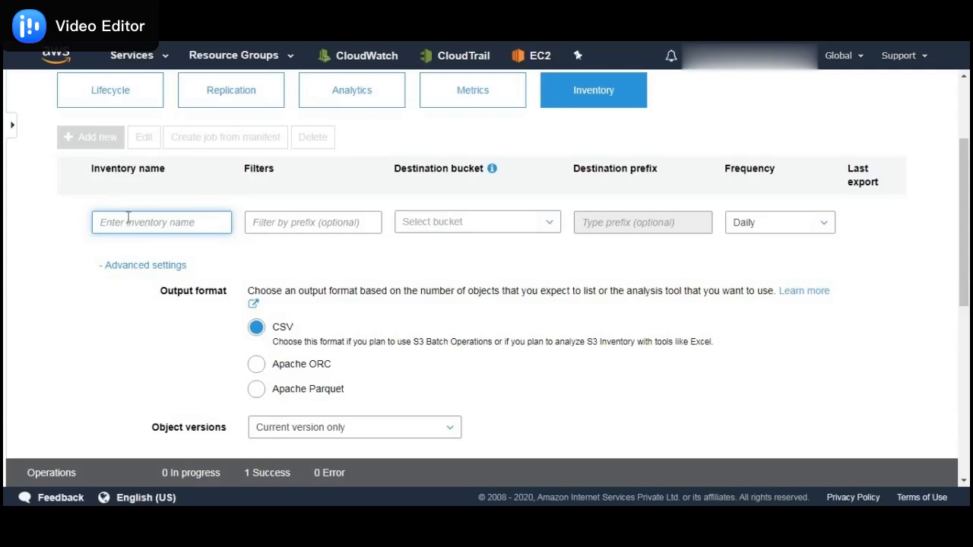
Name the inventory Copy_Data and choose aglabs-practise as its destination bucket
text(Copt)
text(_Data)
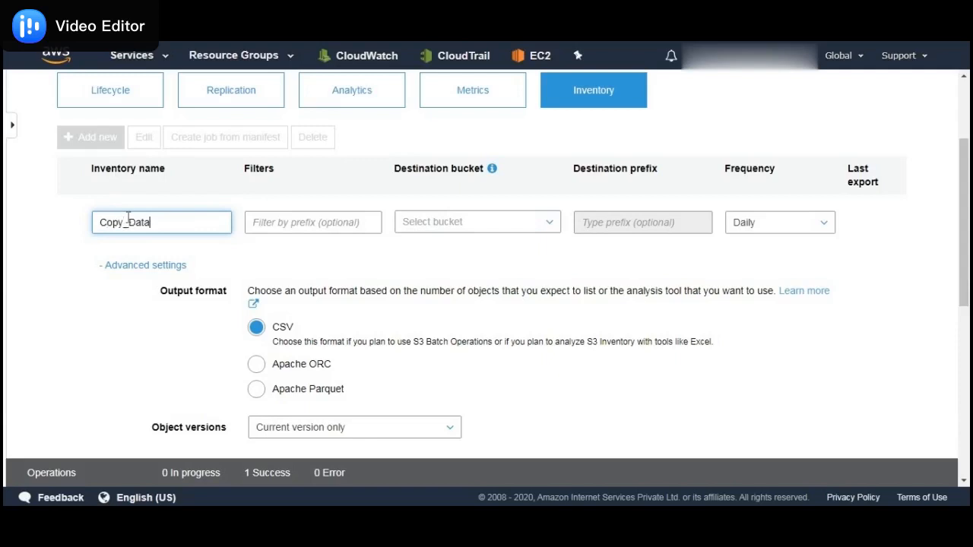
click(333, 217)
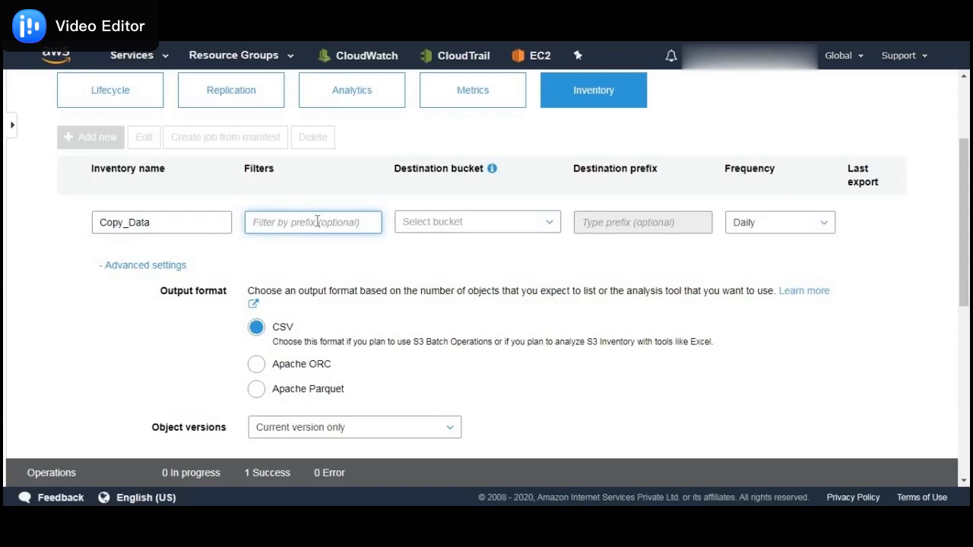
click(445, 221)
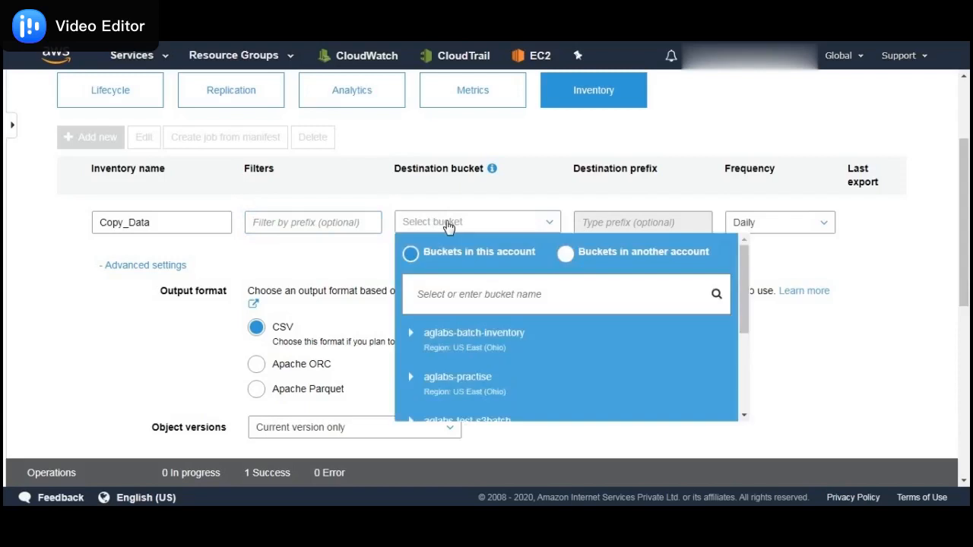
click(477, 389)
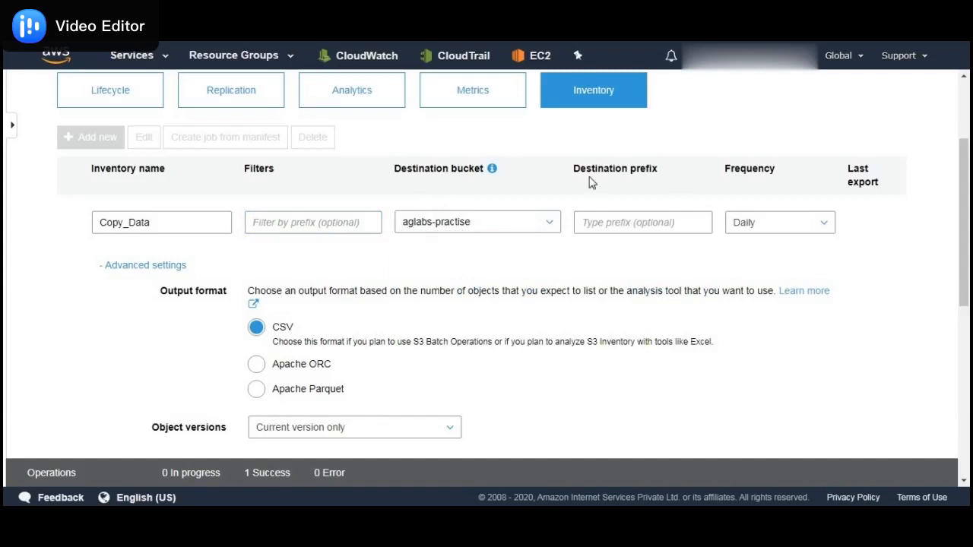
Look up the test bucket's name in a separately opened bucket list and set the destination prefix to aglabs-test-s3batch
click(624, 224)
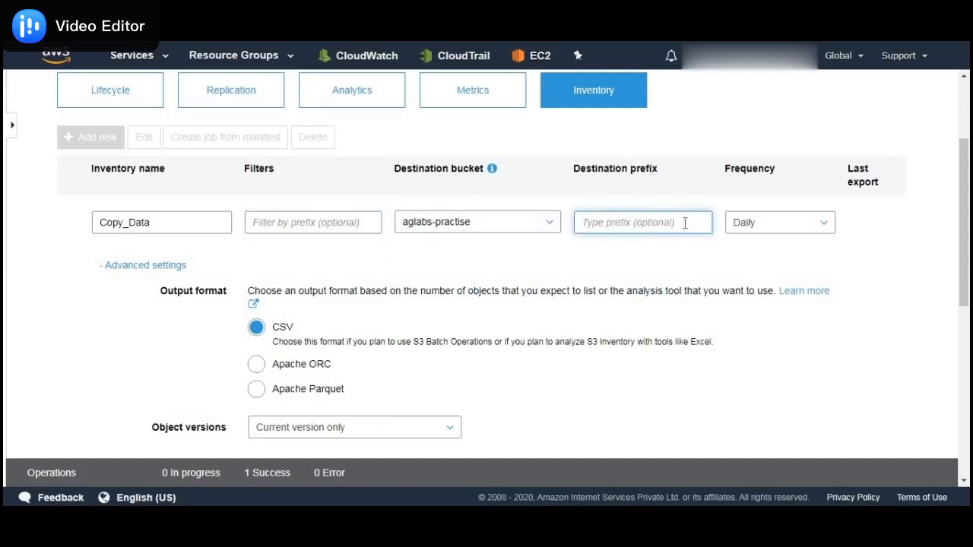
scroll(668, 205, down, 1)
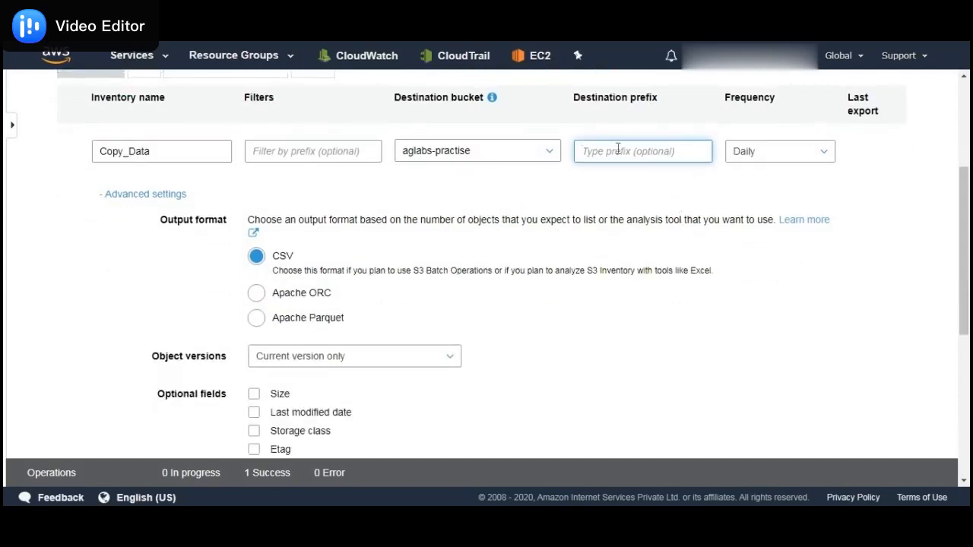
scroll(619, 160, up, 1)
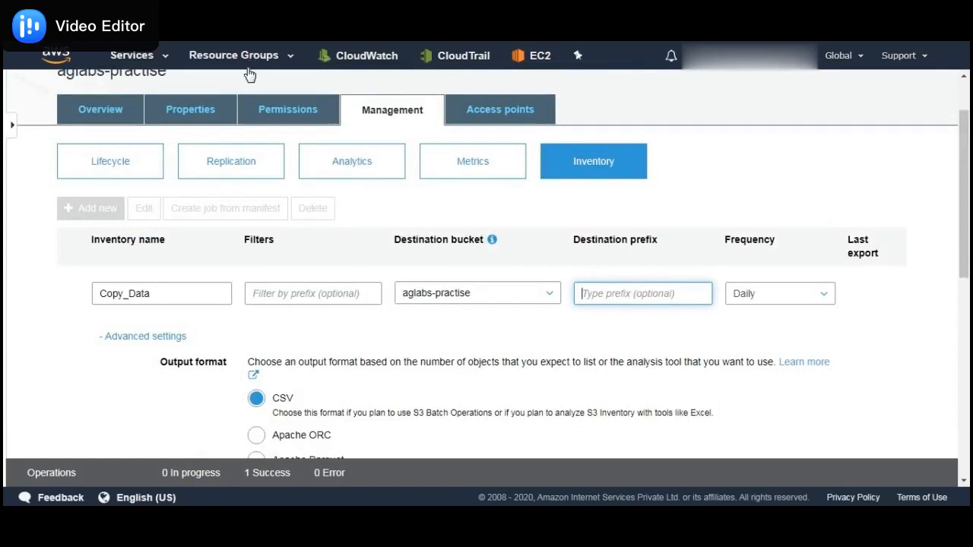
scroll(178, 182, up, 1)
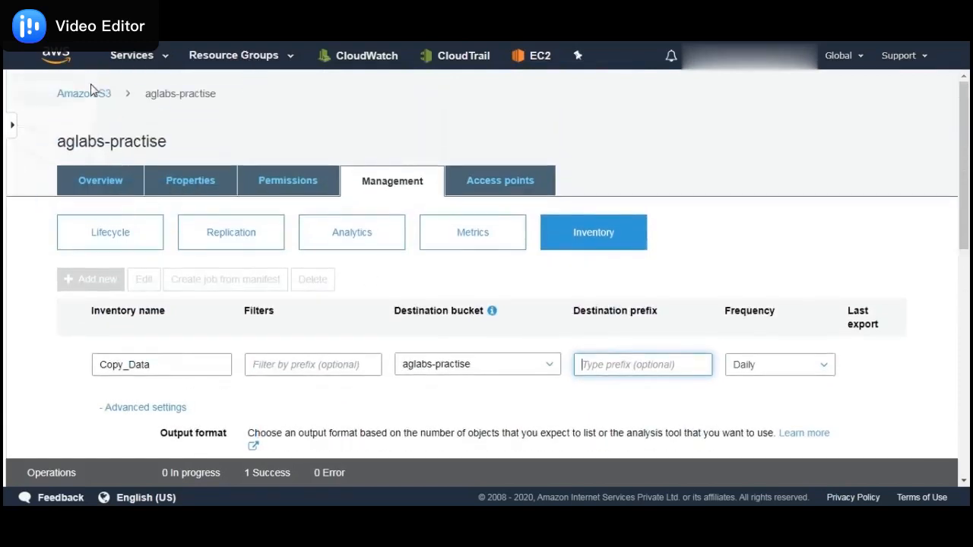
right_click(94, 95)
click(140, 113)
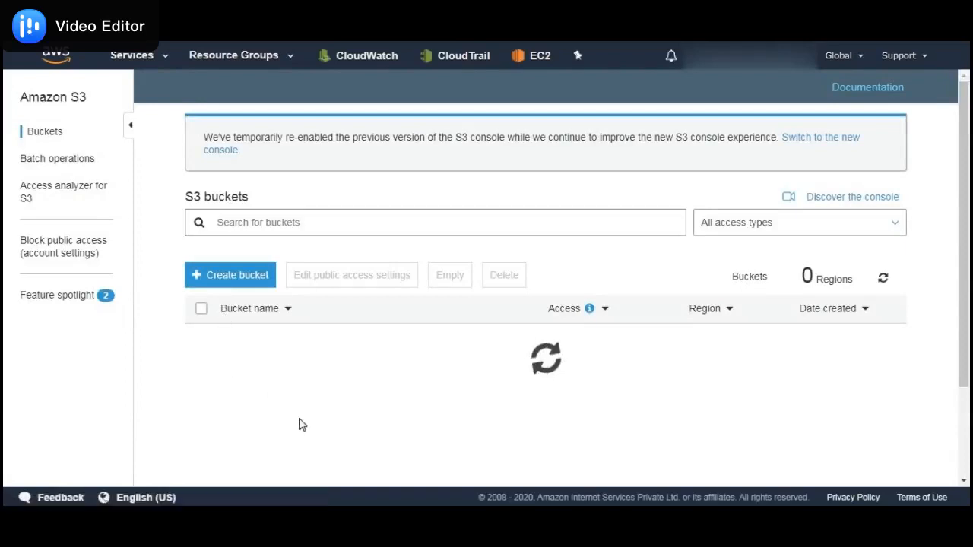
scroll(302, 425, down, 1)
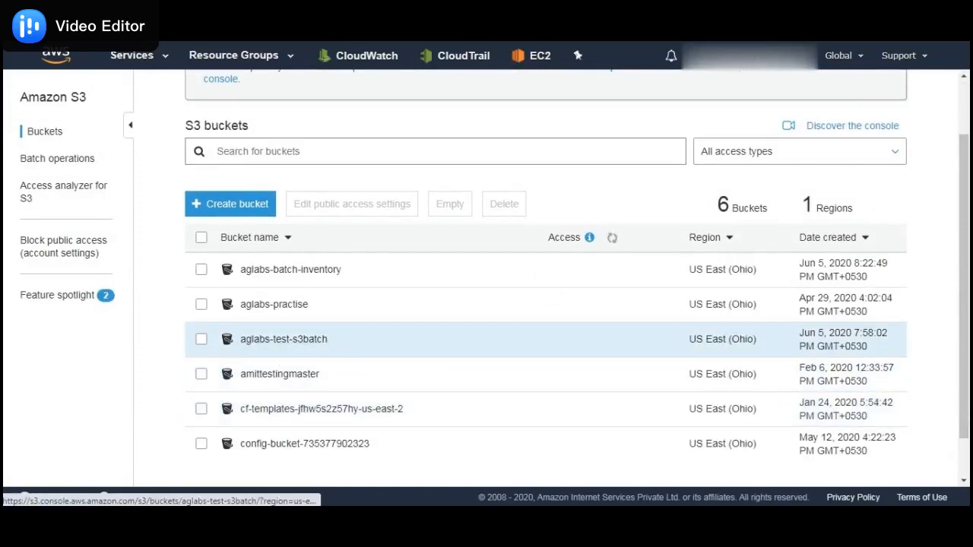
click(283, 339)
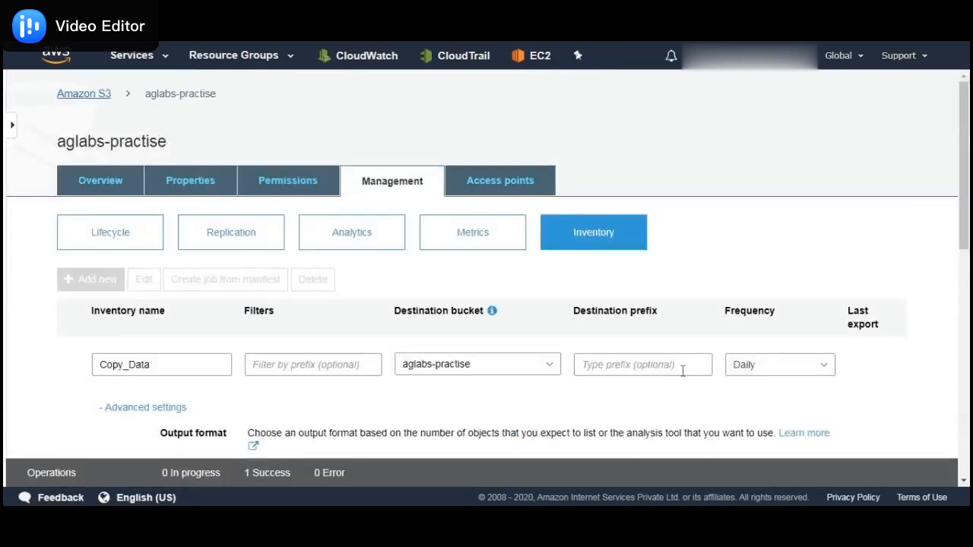
click(682, 370)
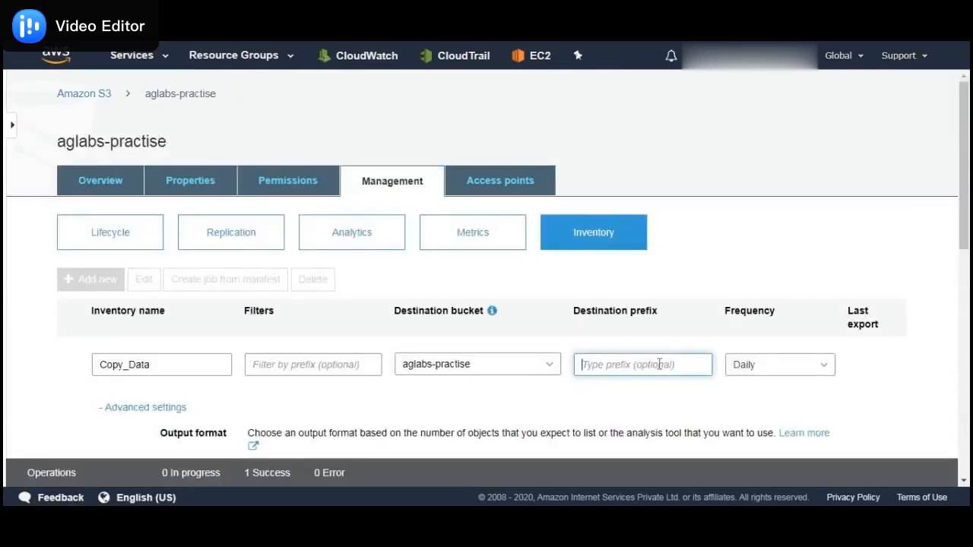
text(aglabs-test-s3batch)
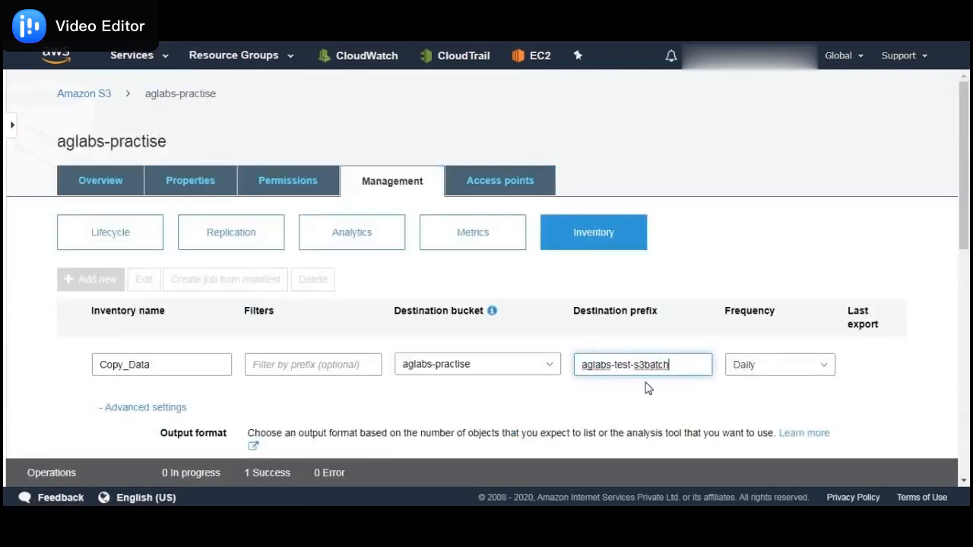
Set the inventory frequency to Daily and the object versions to Current version only
scroll(647, 361, down, 1)
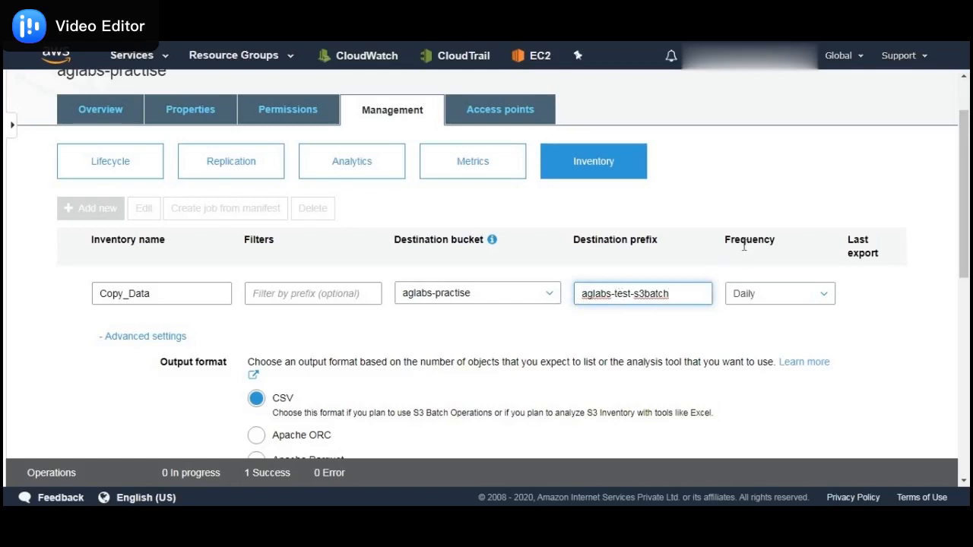
click(752, 300)
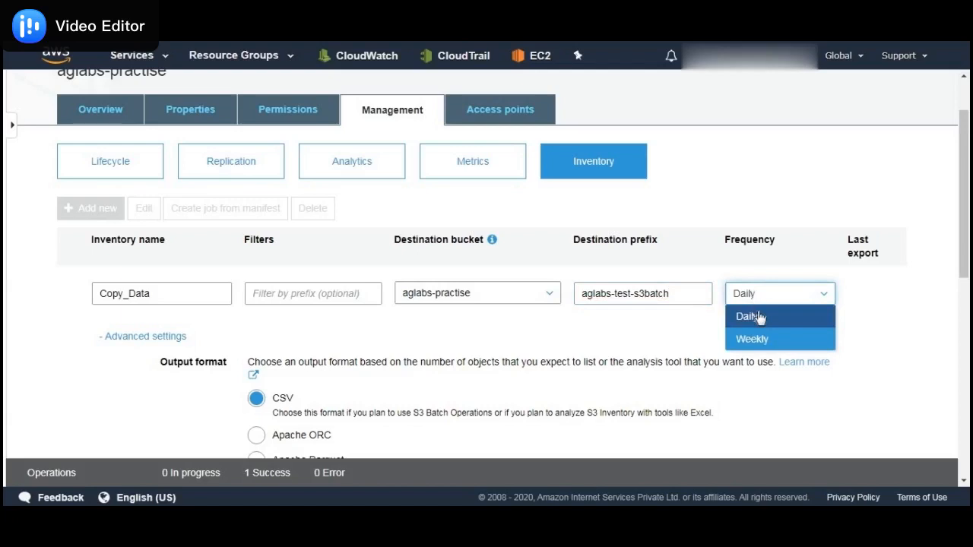
click(756, 317)
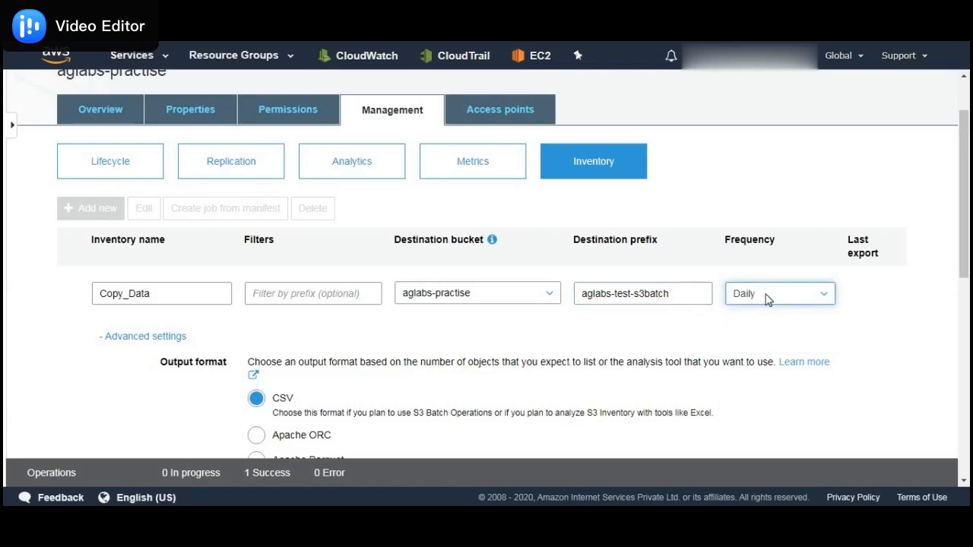
scroll(511, 304, down, 2)
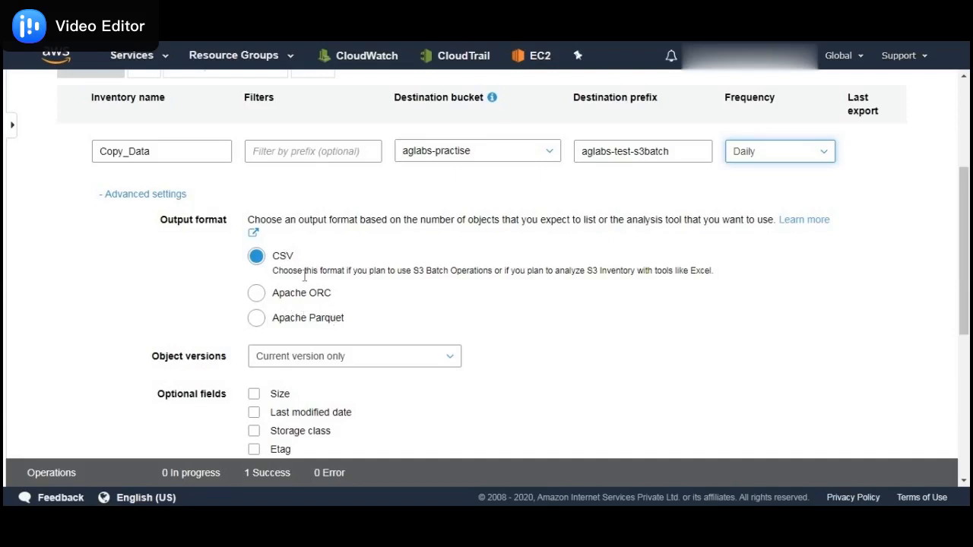
scroll(304, 275, down, 2)
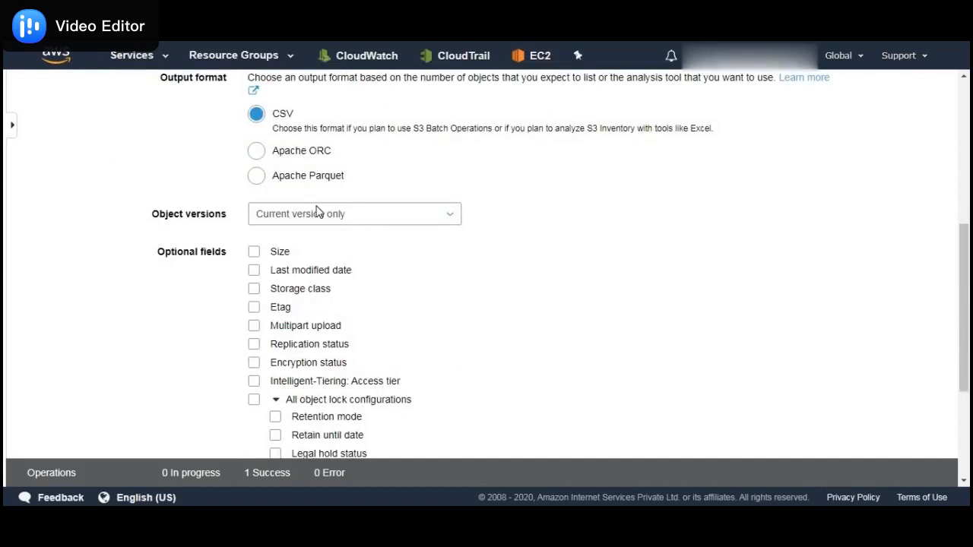
click(338, 216)
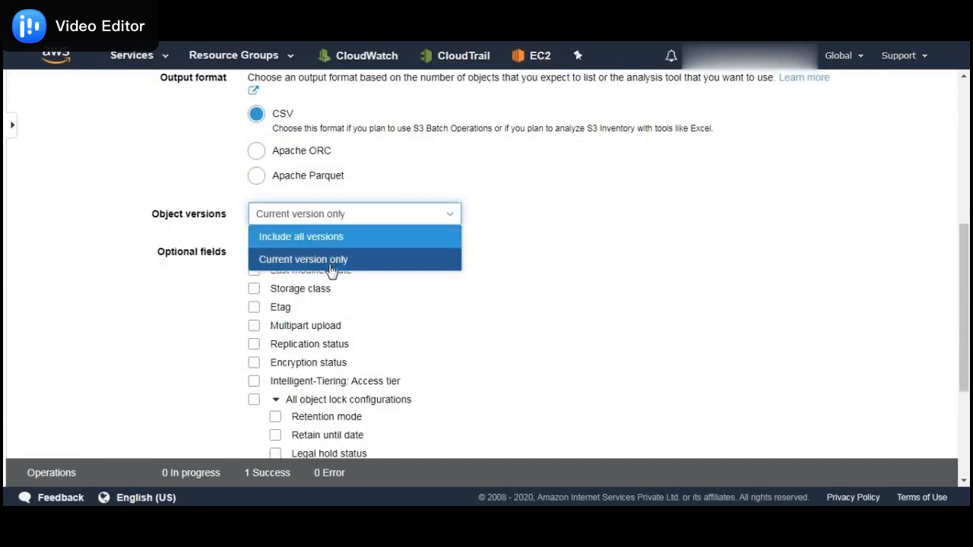
click(332, 262)
click(332, 215)
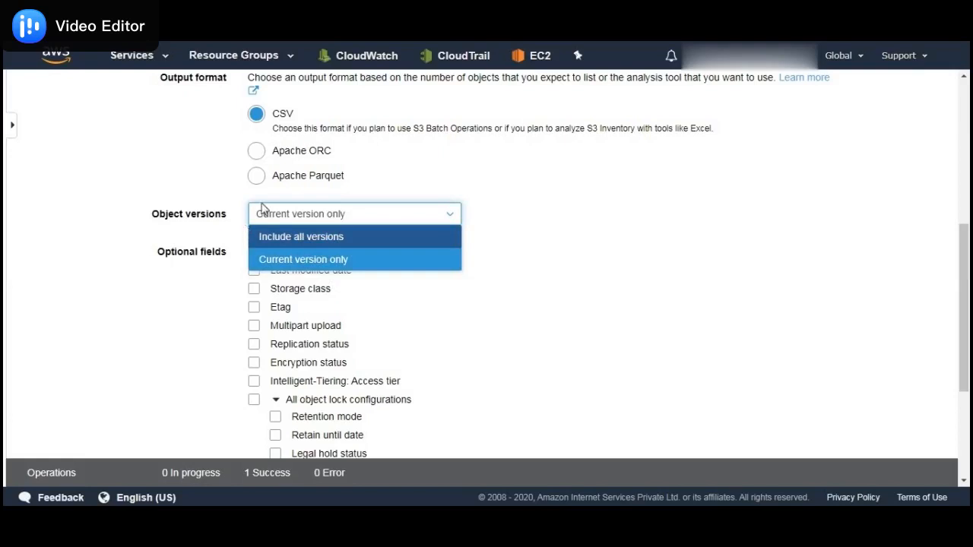
click(323, 262)
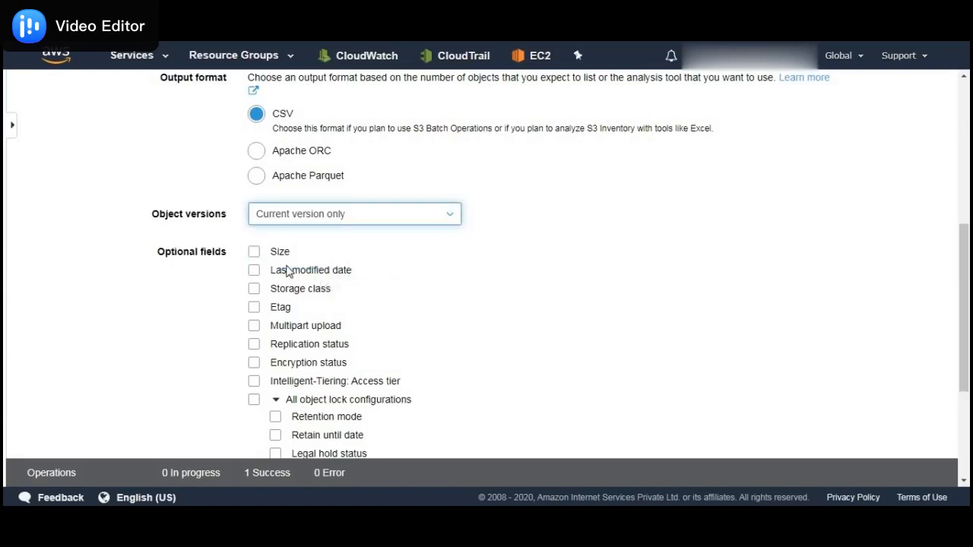
scroll(297, 276, down, 1)
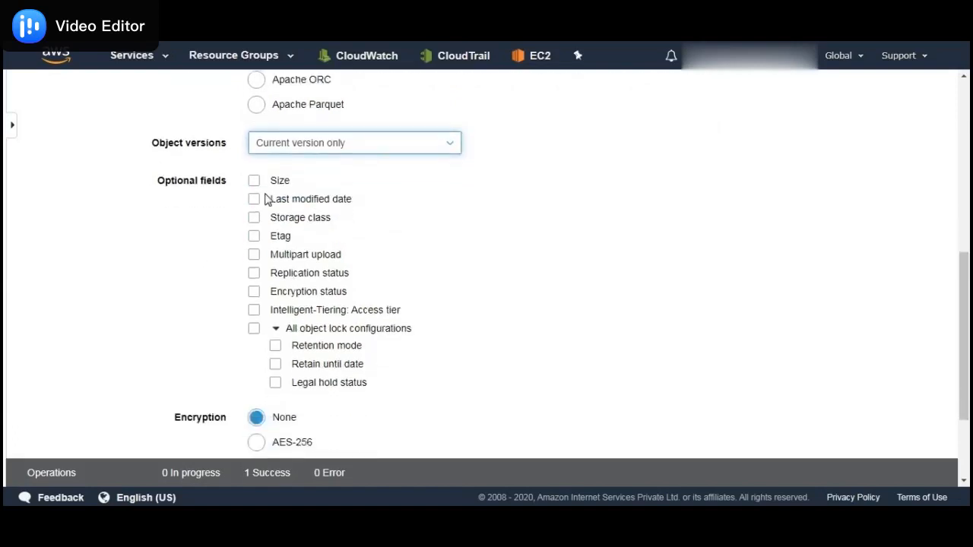
click(256, 183)
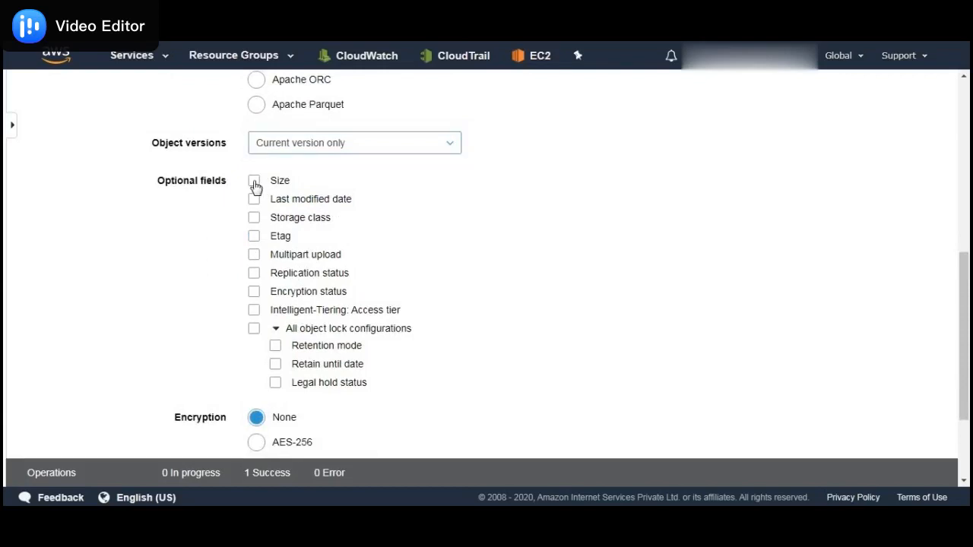
click(255, 201)
click(253, 180)
click(254, 200)
Save the inventory configuration and review the policy statement added to the destination bucket
scroll(320, 295, down, 3)
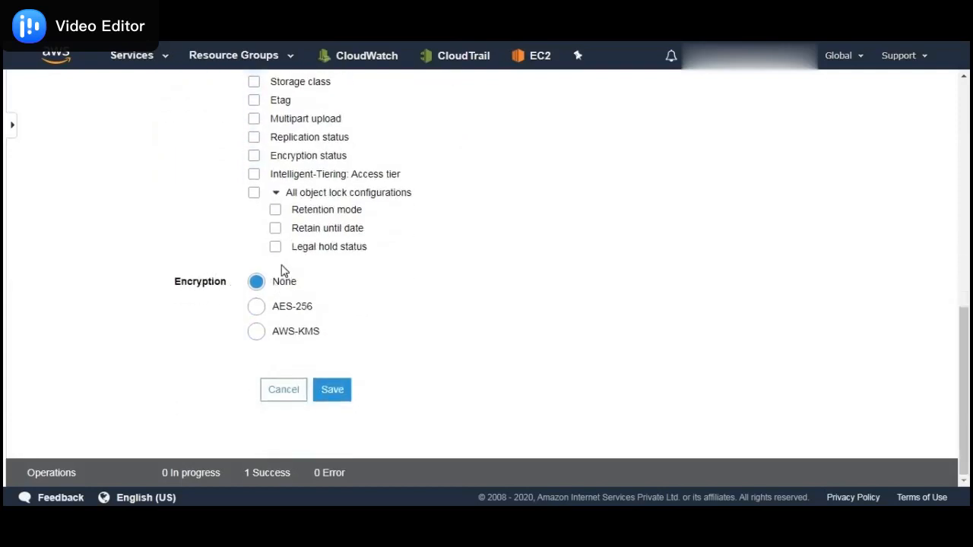
click(334, 391)
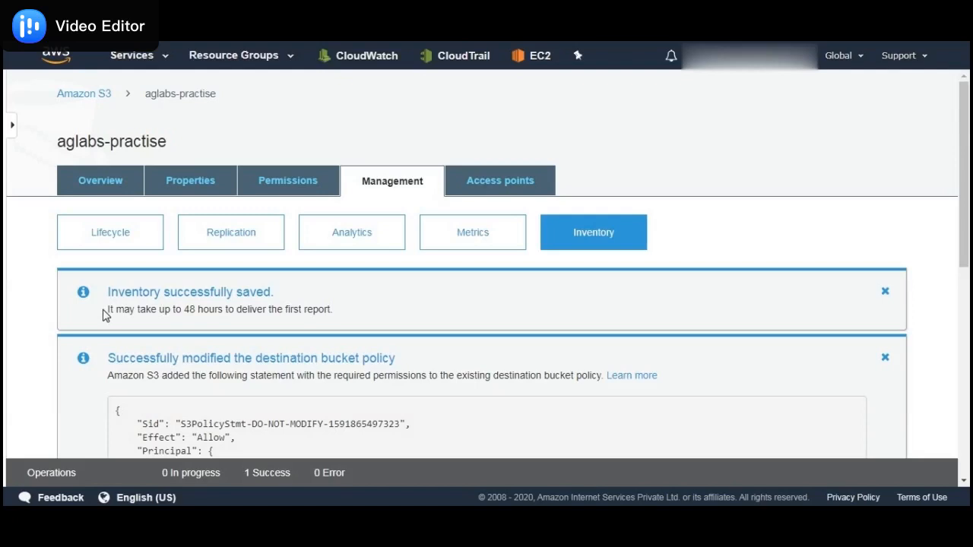
drag(110, 310, 221, 310)
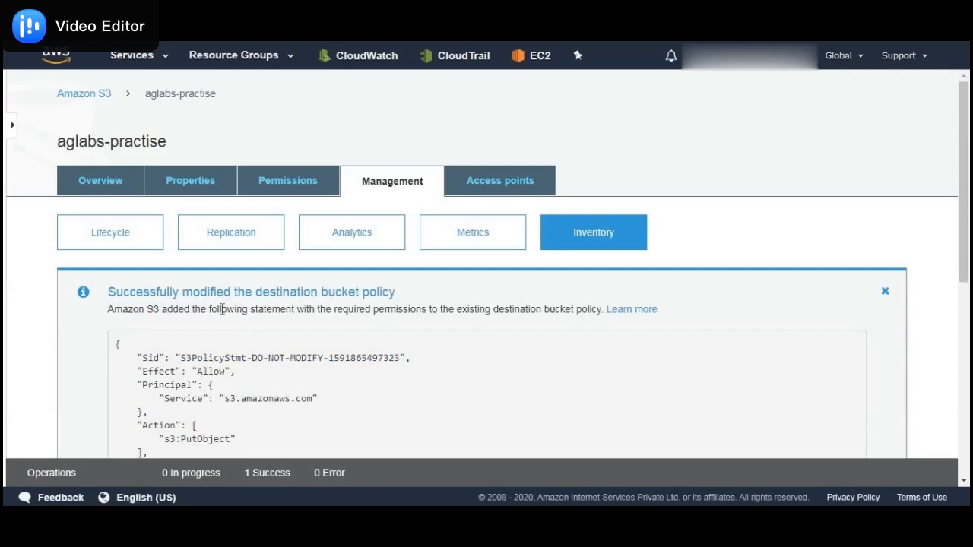
scroll(222, 309, down, 2)
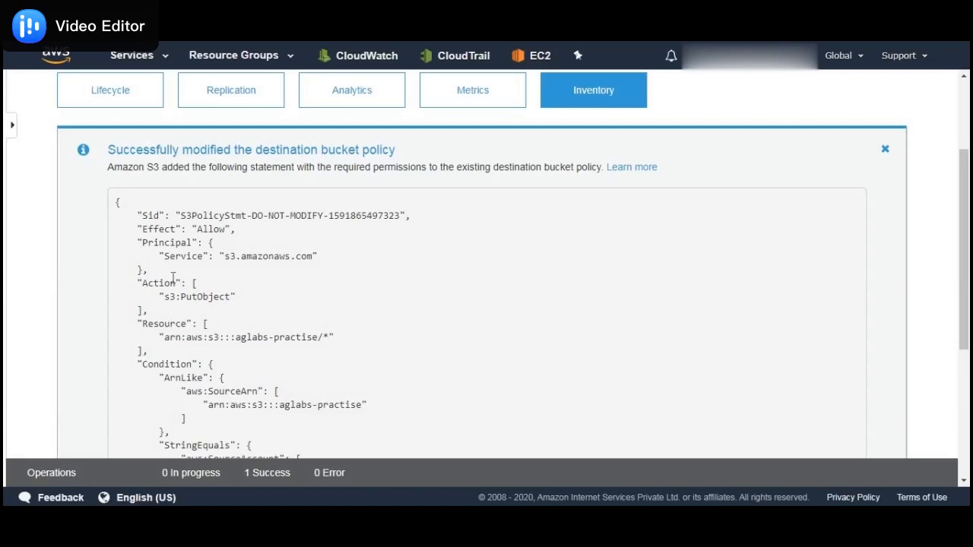
scroll(89, 269, down, 1)
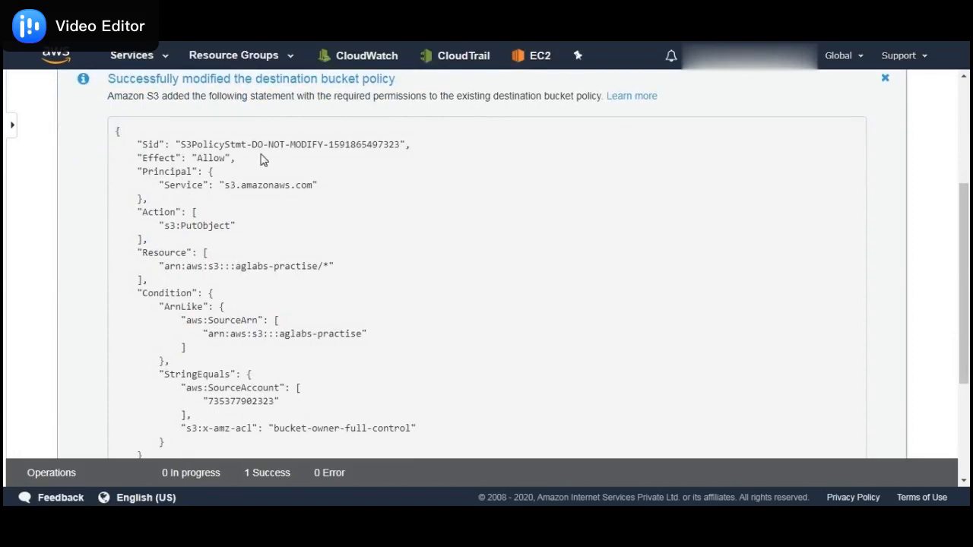
scroll(191, 293, down, 2)
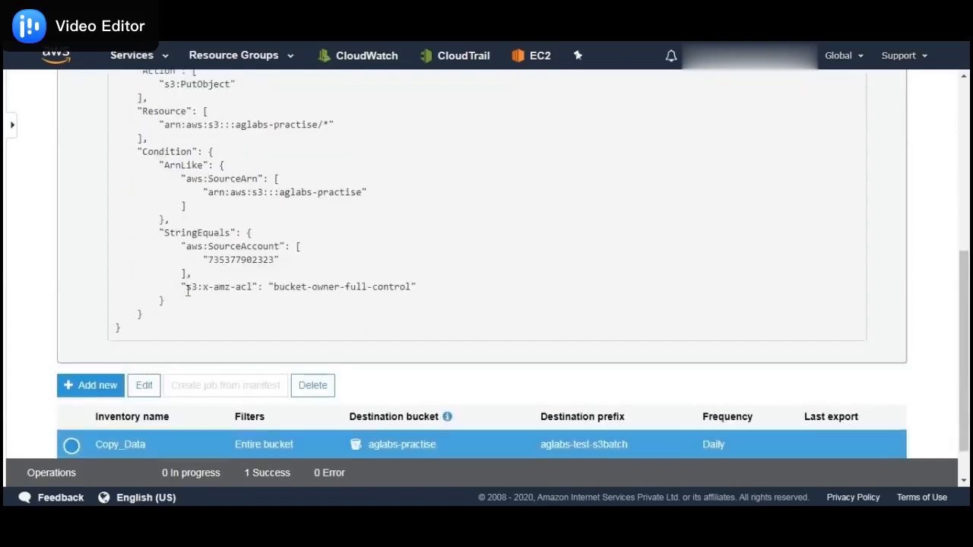
scroll(189, 303, up, 2)
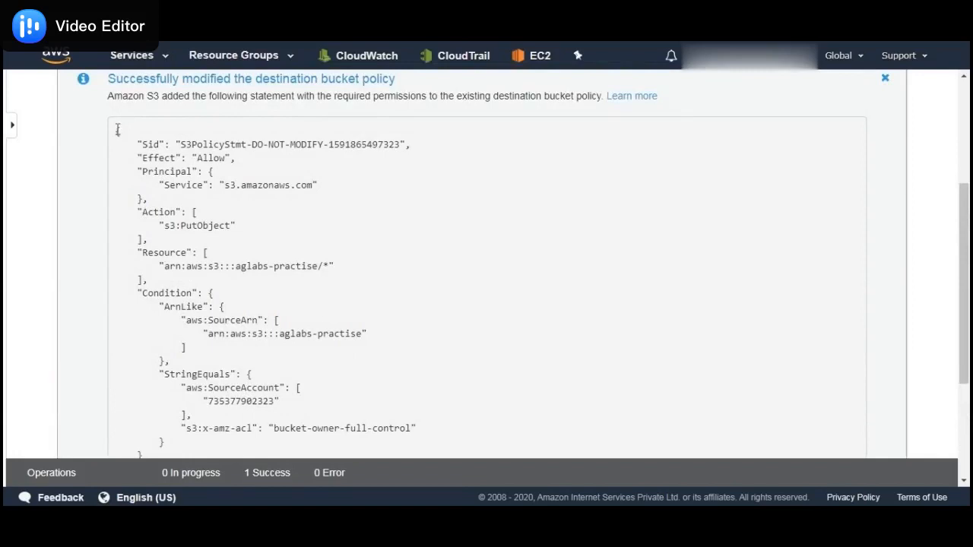
Examine the added policy statement's resource, source ARN and source account, and the Copy_Data inventory entry
drag(118, 130, 229, 426)
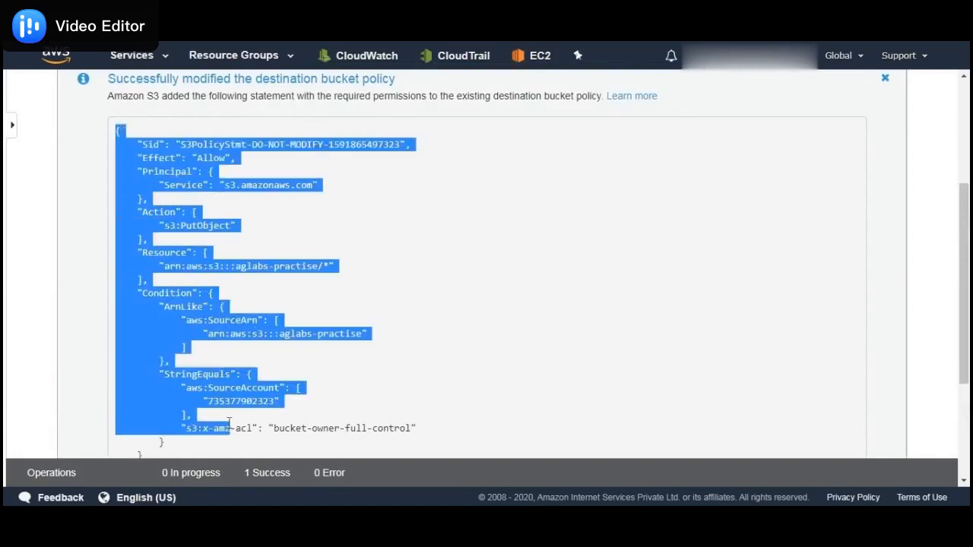
click(275, 339)
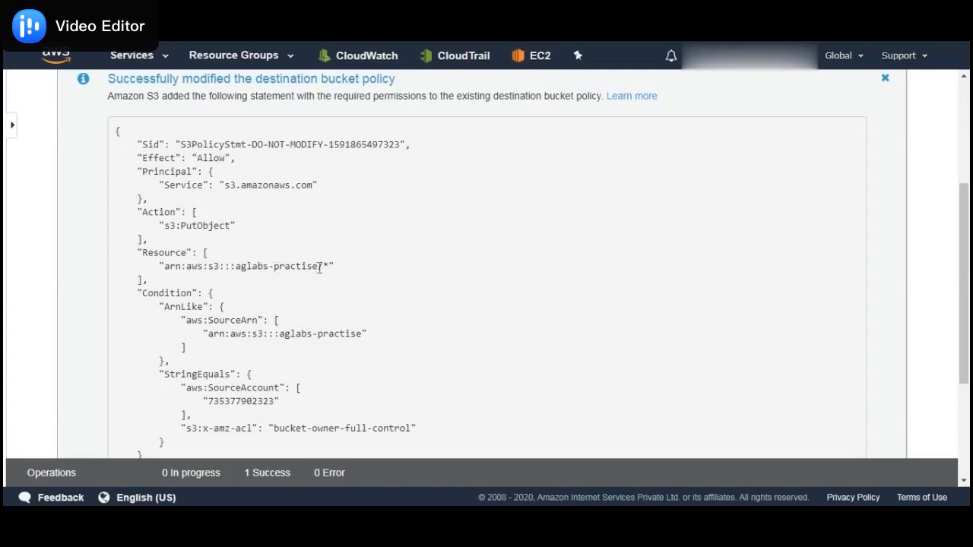
drag(320, 267, 168, 271)
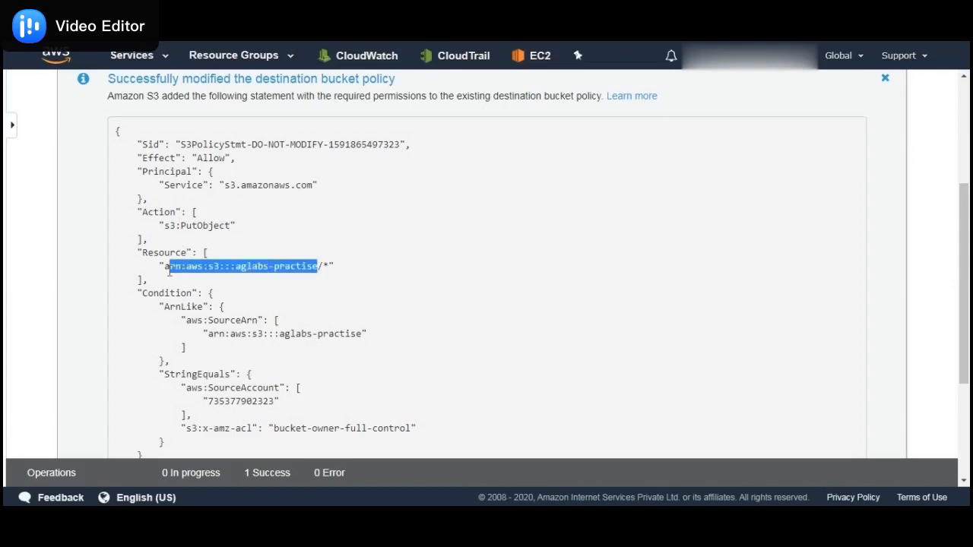
click(203, 326)
scroll(204, 326, down, 1)
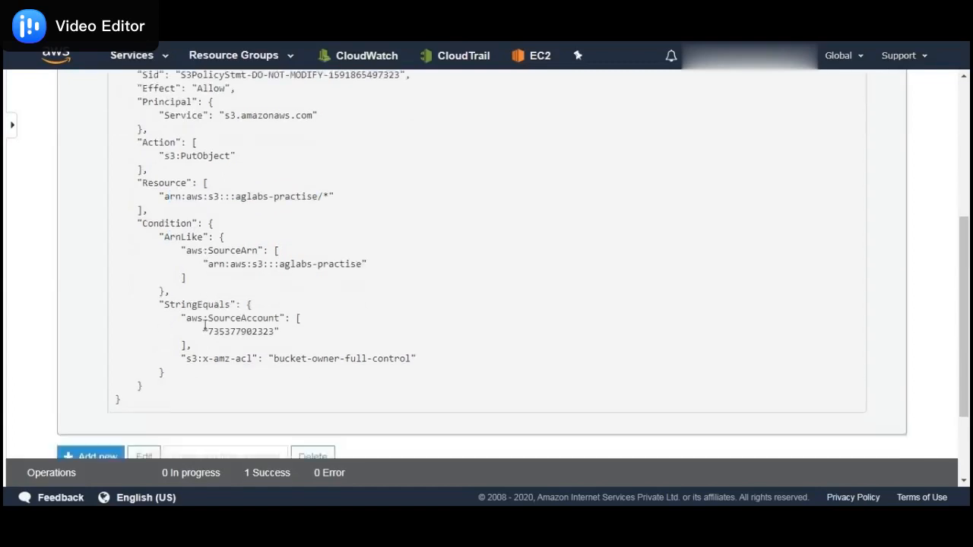
drag(283, 263, 357, 266)
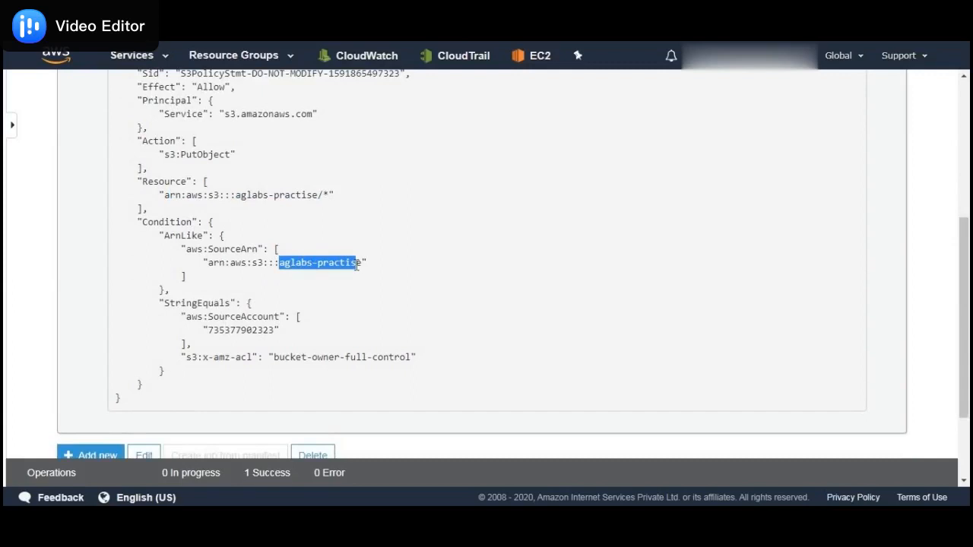
double_click(242, 330)
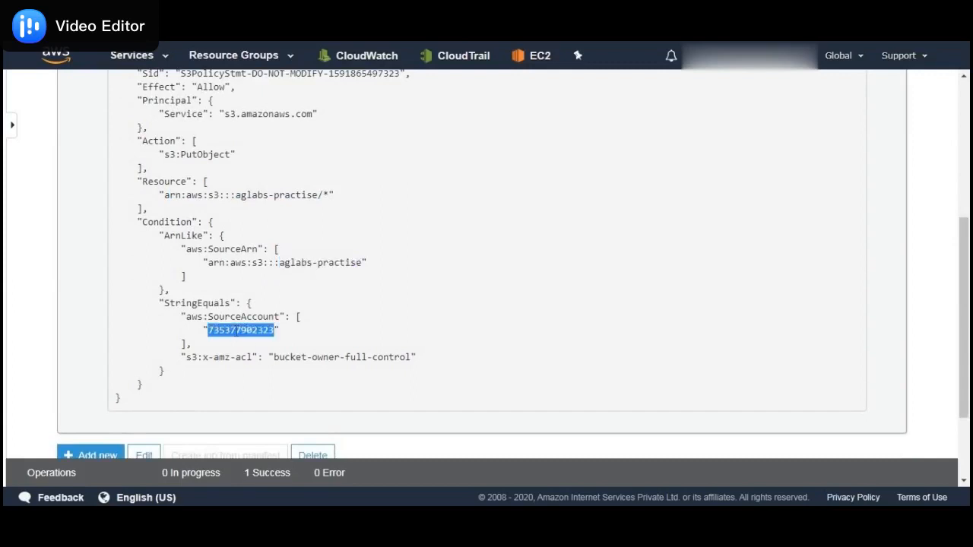
scroll(242, 330, down, 2)
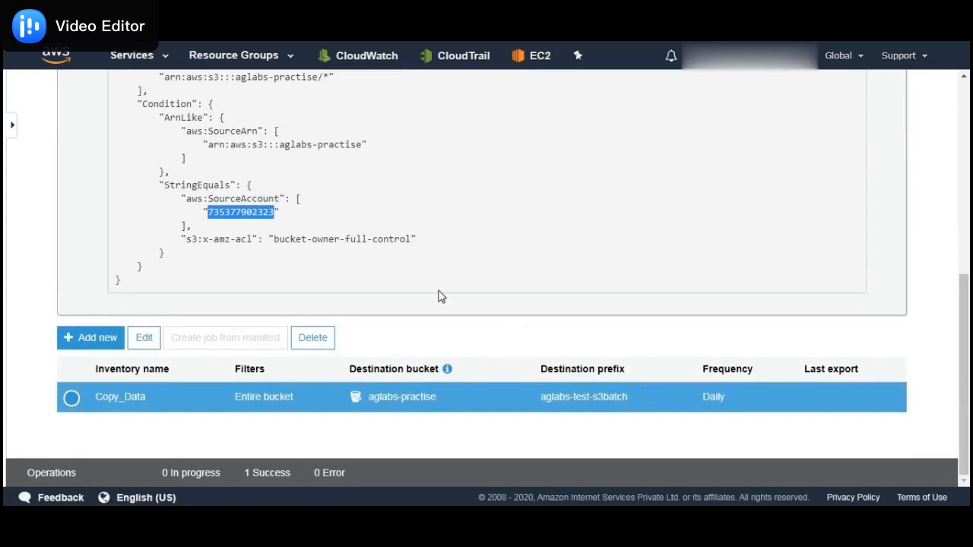
scroll(413, 287, up, 6)
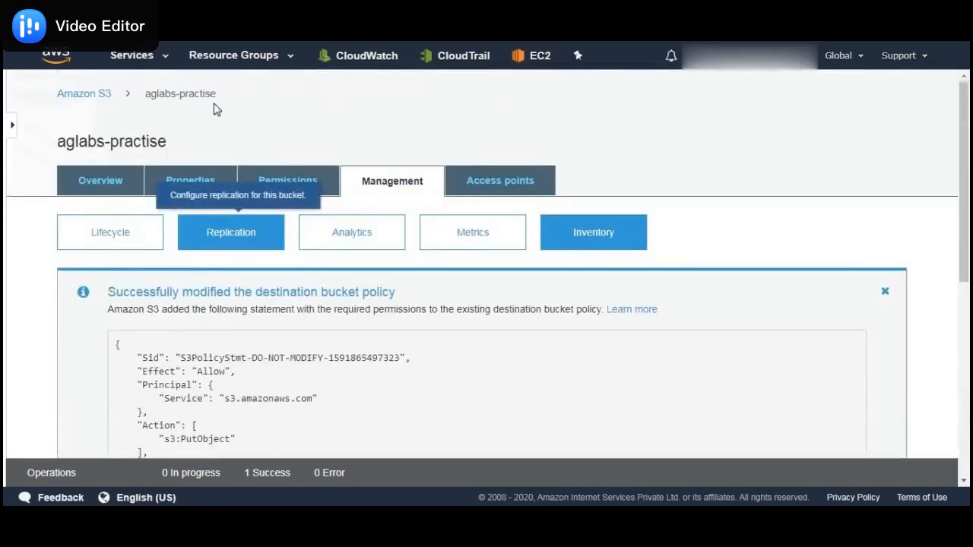
Find manifest.json in the amittestingmaster bucket under aglabs-practise/Testing/2020-06-10T00-00Z and select it
click(88, 104)
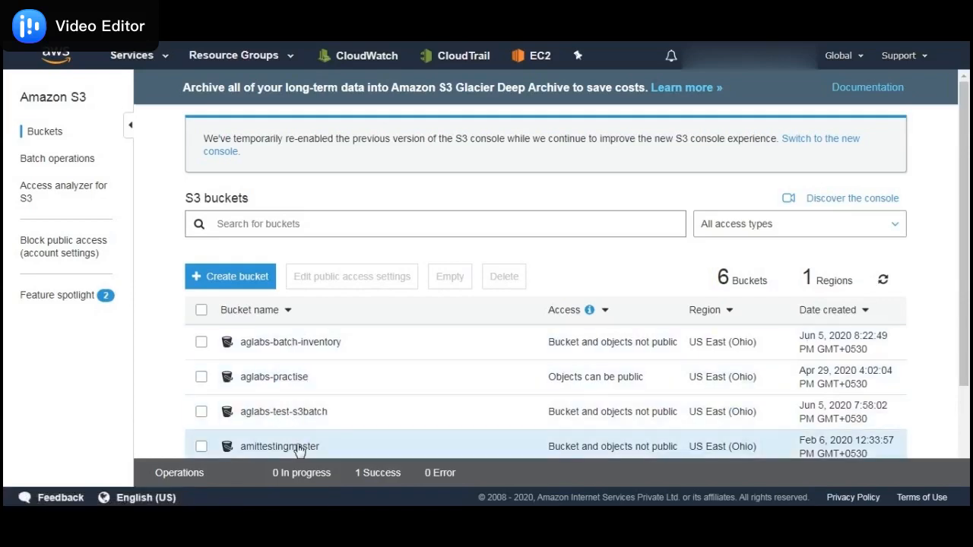
click(294, 447)
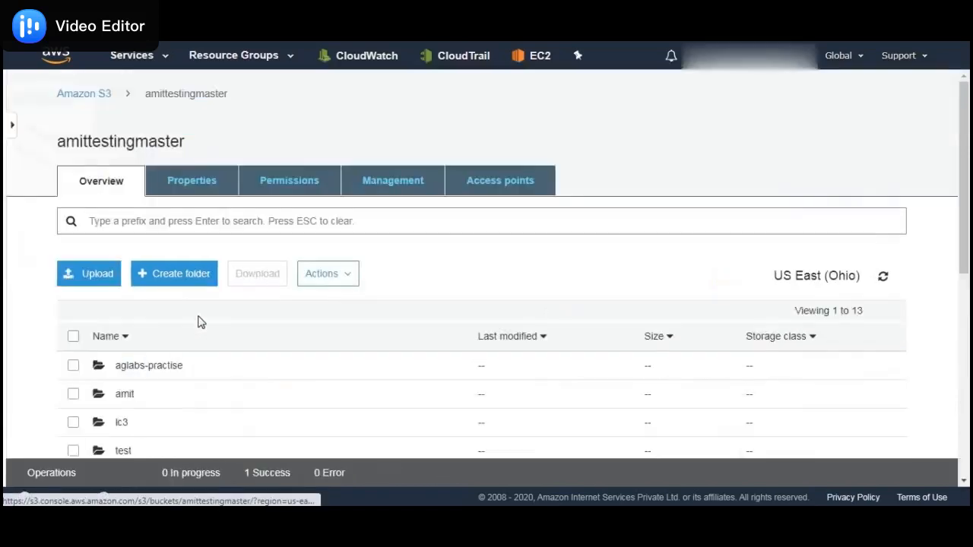
click(152, 368)
scroll(187, 330, down, 3)
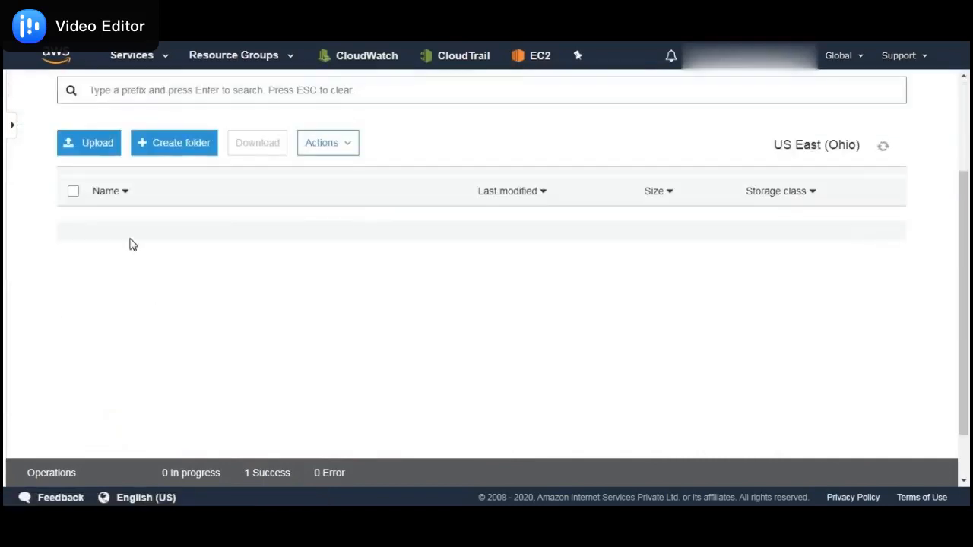
click(130, 222)
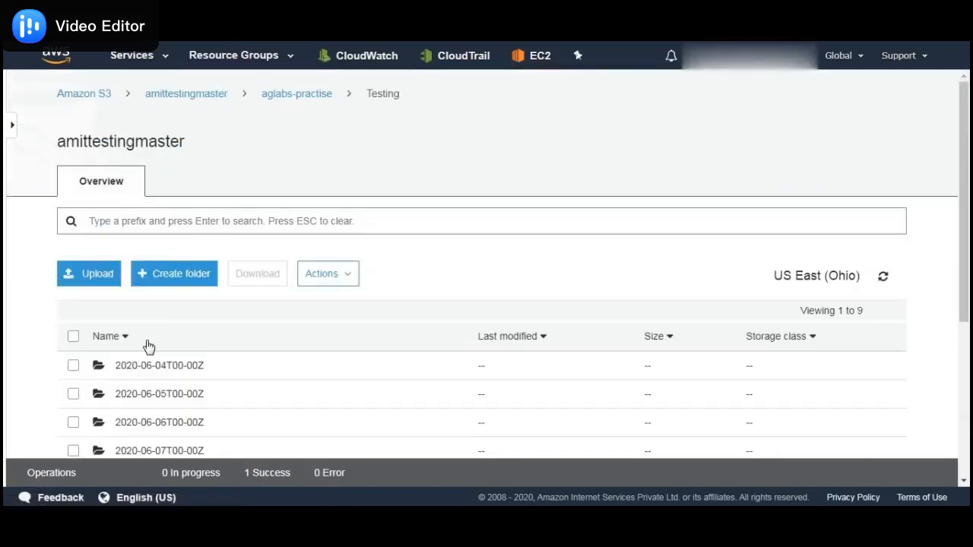
scroll(149, 346, down, 3)
click(158, 273)
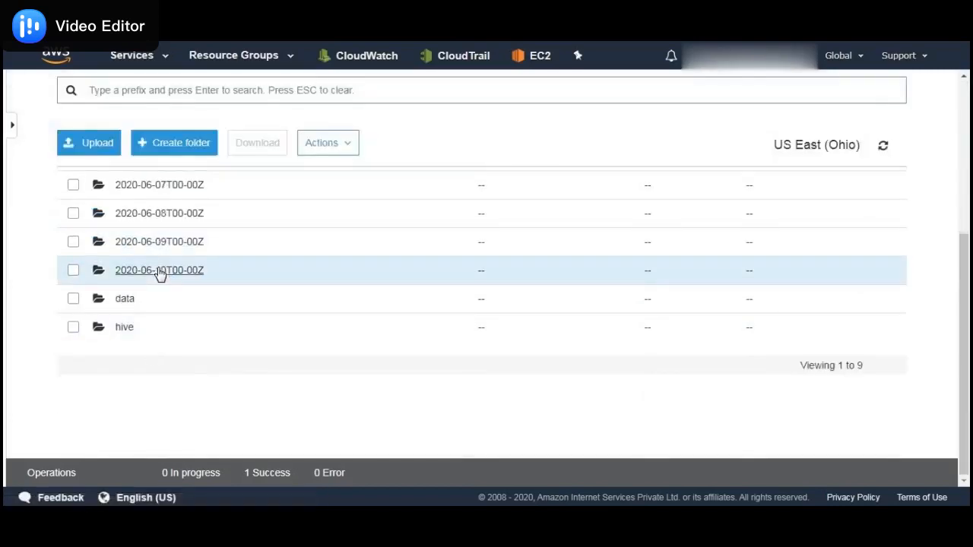
click(73, 403)
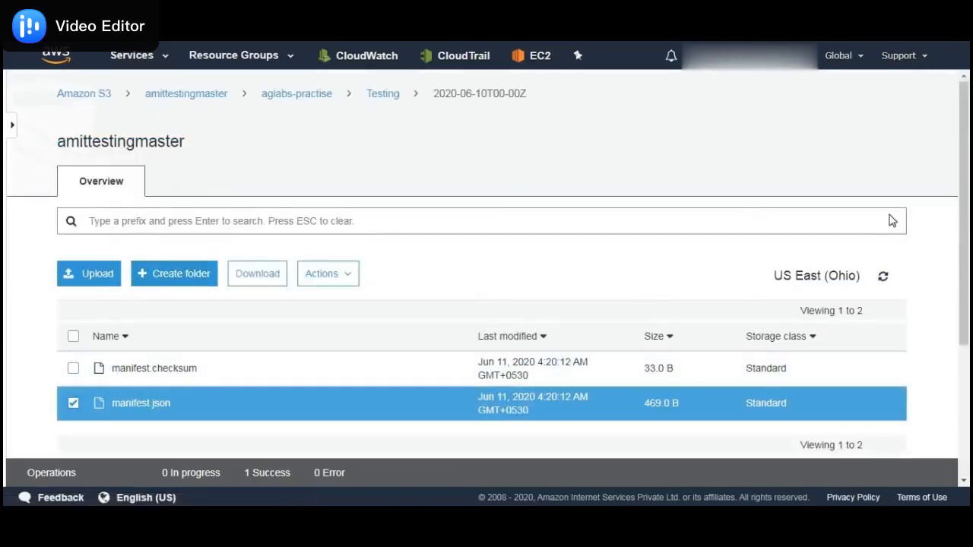
Generate a file preview of manifest.json through S3 Select with JSON as the file format
click(775, 211)
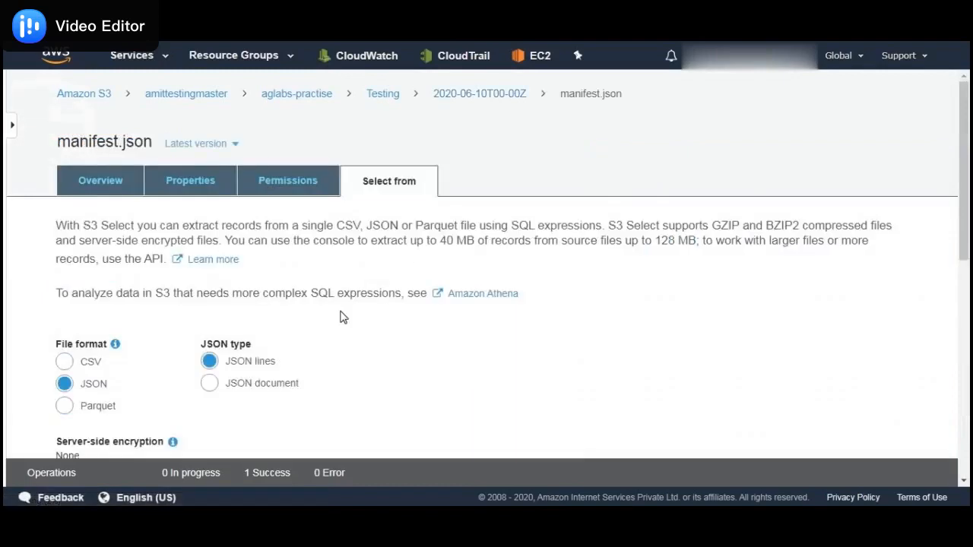
scroll(341, 316, down, 5)
scroll(91, 135, up, 3)
click(64, 220)
click(65, 242)
scroll(152, 254, down, 5)
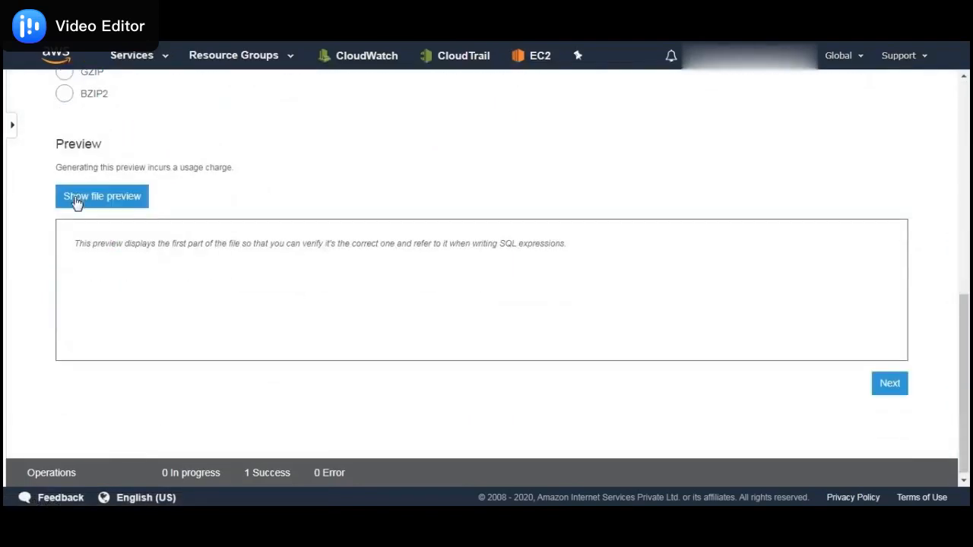
click(76, 199)
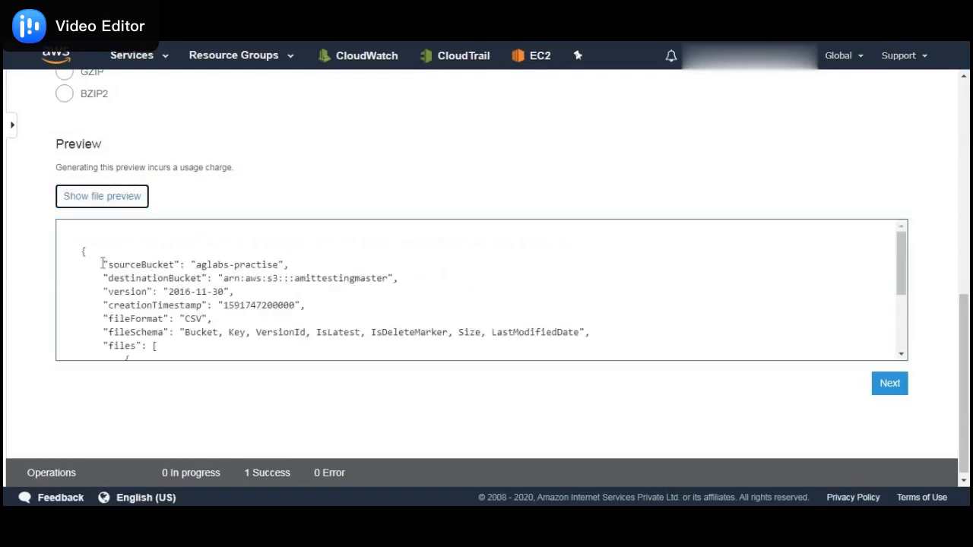
Examine the manifest's source and destination buckets and the key, size and MD5 checksum of its data file
drag(107, 265, 175, 266)
drag(282, 265, 389, 278)
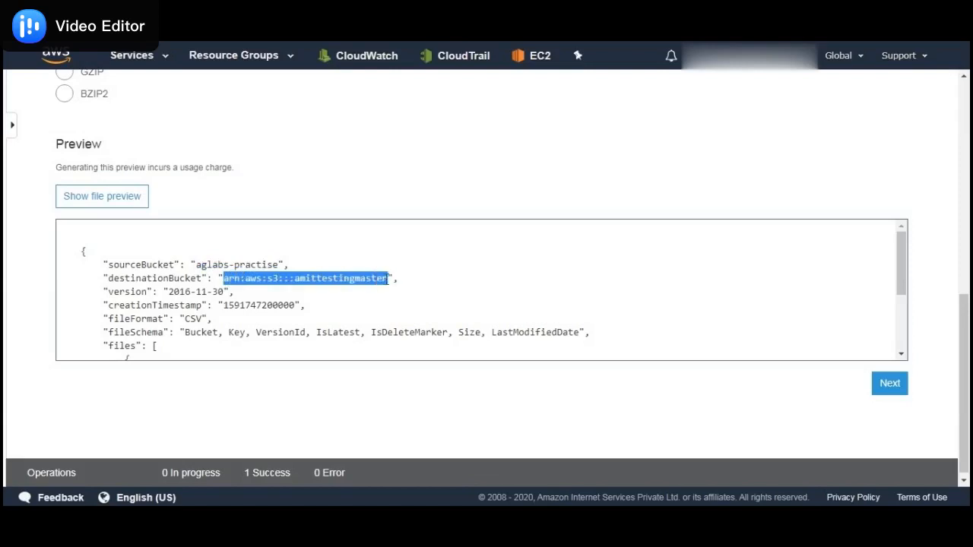
scroll(212, 282, down, 2)
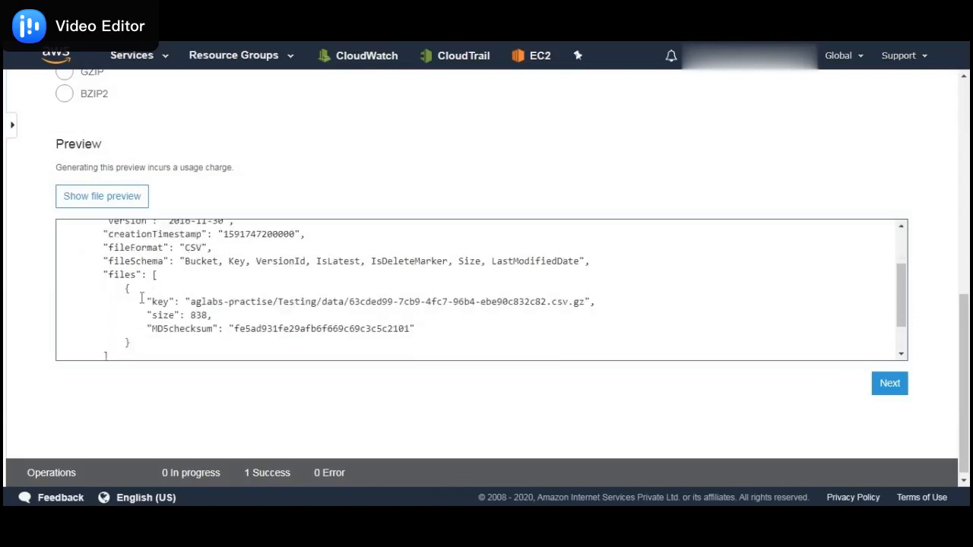
drag(155, 302, 586, 302)
click(208, 301)
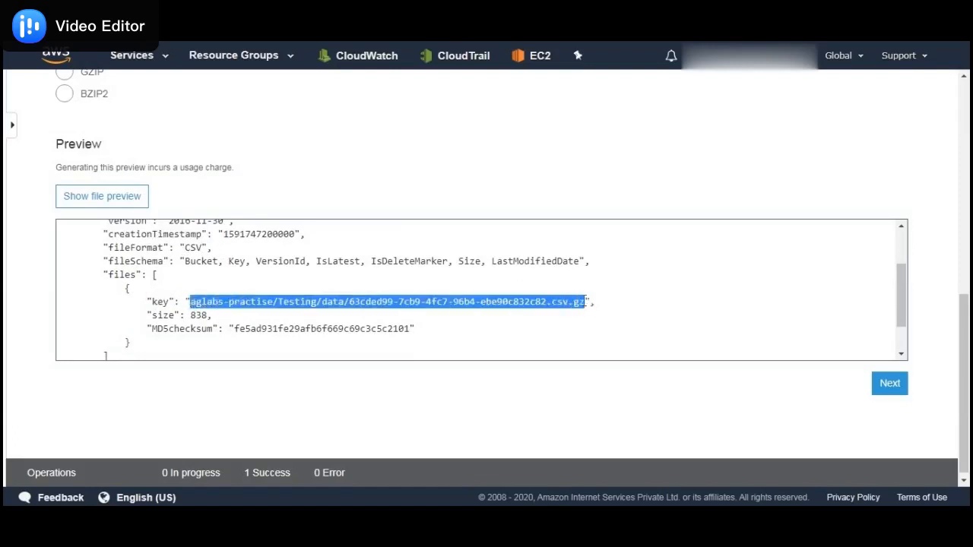
click(233, 342)
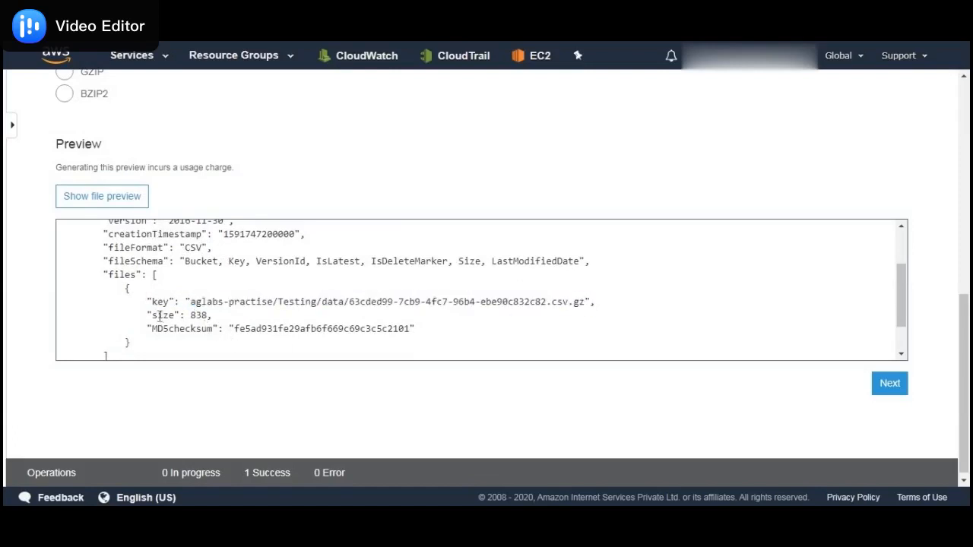
drag(189, 314, 209, 315)
double_click(174, 329)
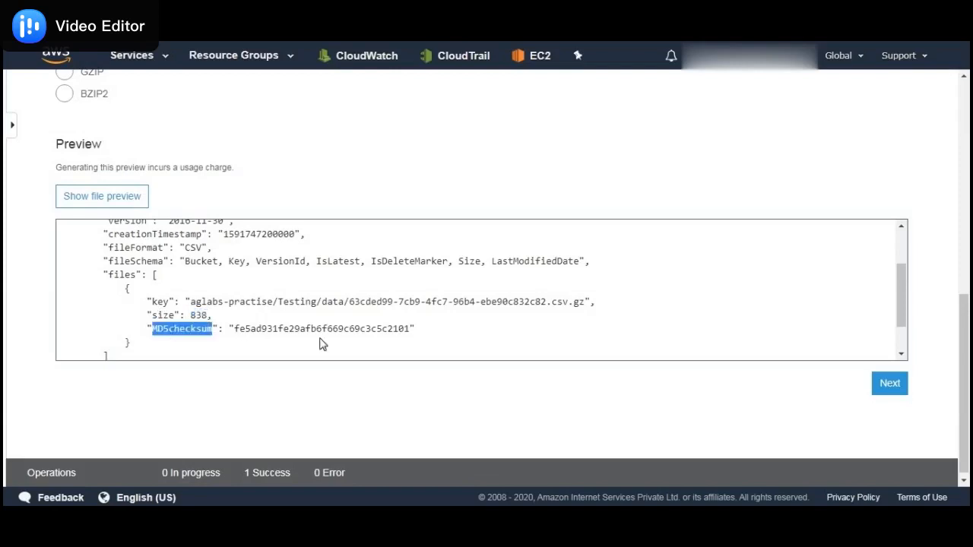
Examine the column names listed in the manifest's fileSchema entry
double_click(202, 261)
double_click(210, 262)
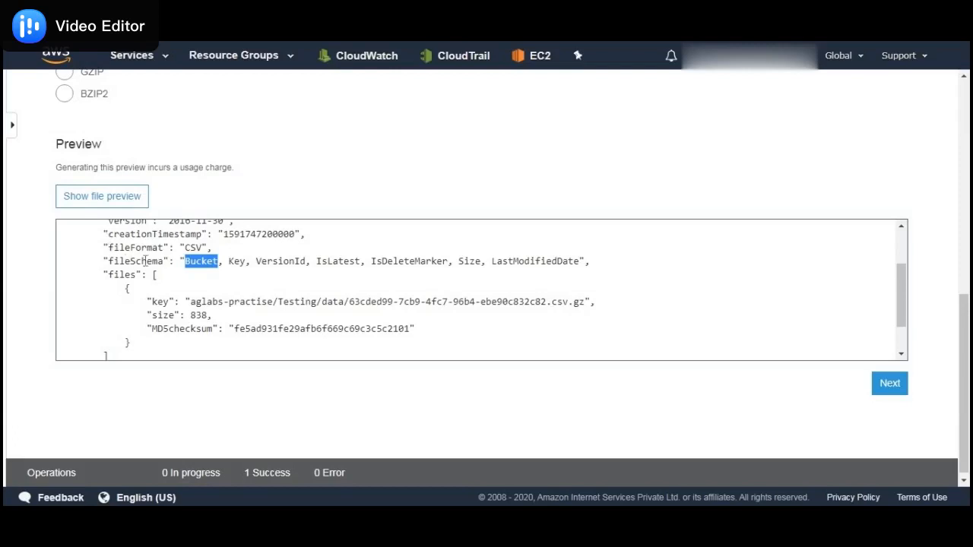
drag(185, 260, 582, 259)
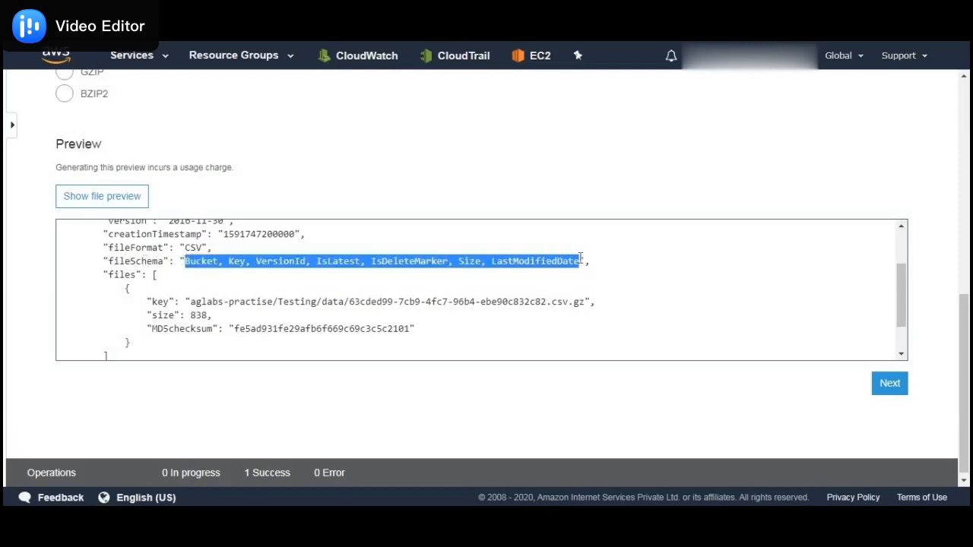
Return to the S3 bucket list and open Batch operations
scroll(429, 285, up, 10)
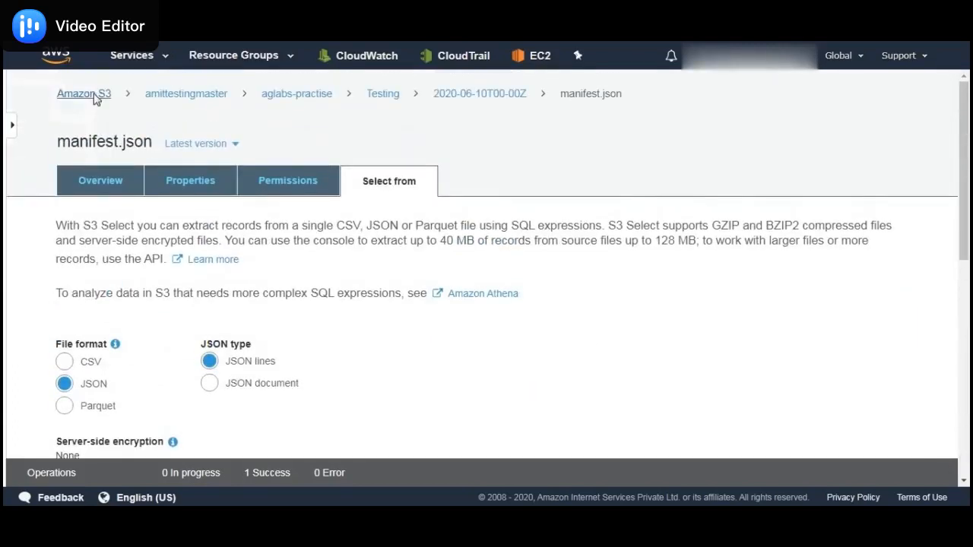
click(97, 98)
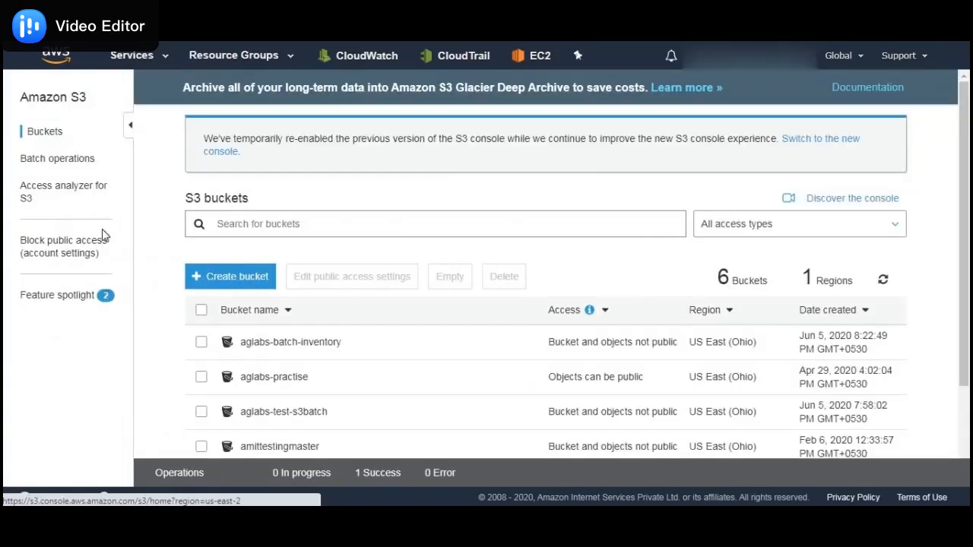
click(51, 167)
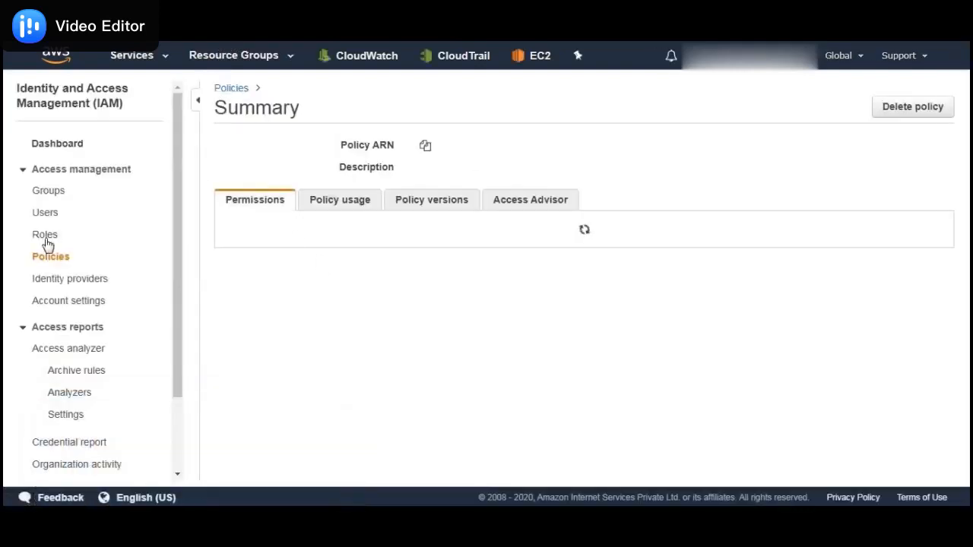
Open the S3BatchJob role in IAM and expand its attached S3BatchOperation policy to show the JSON
click(46, 235)
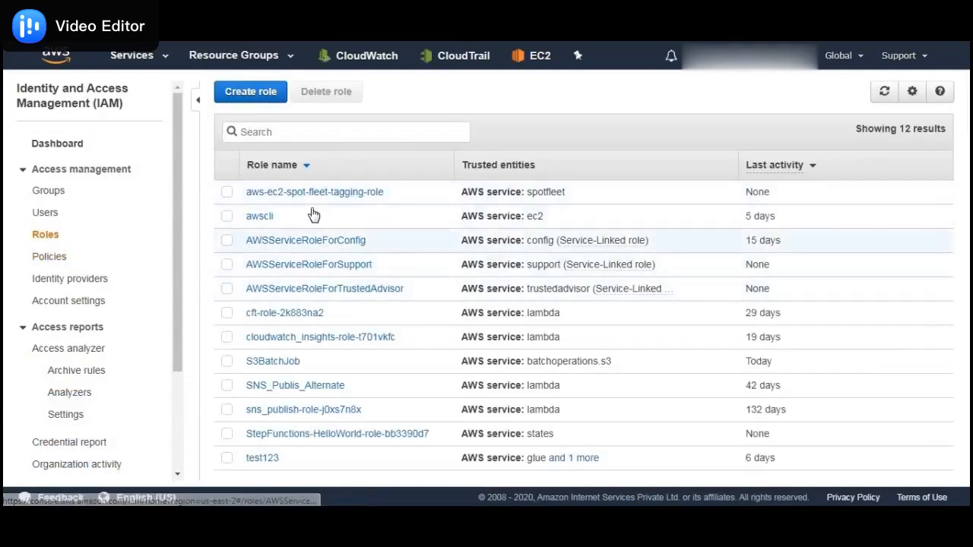
click(266, 364)
scroll(319, 401, down, 1)
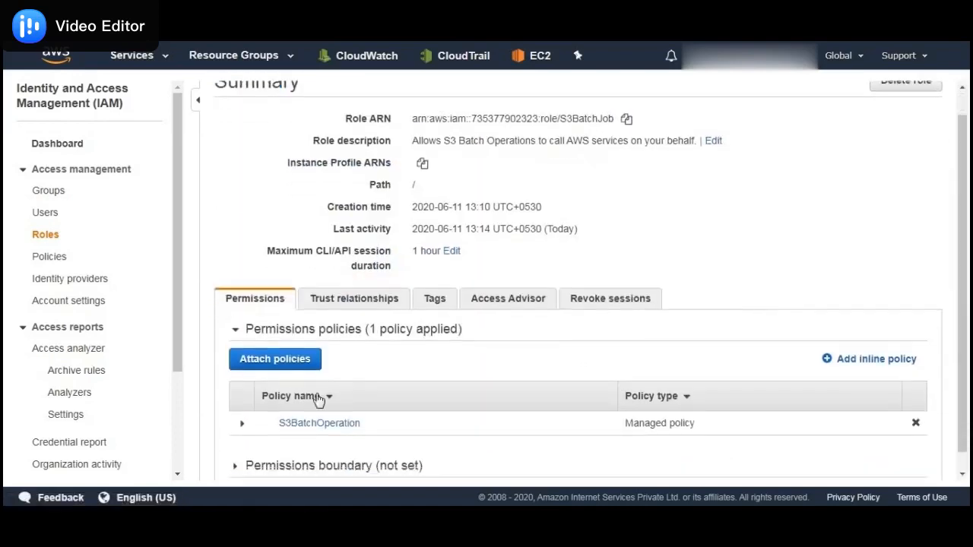
click(241, 405)
scroll(270, 355, down, 4)
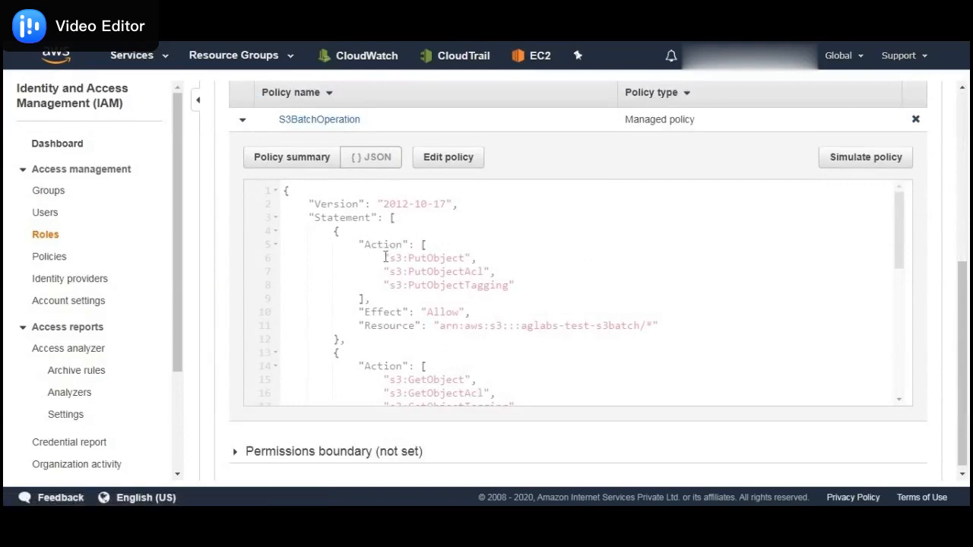
Examine the policy statement granting object, ACL and tagging put actions on the aglabs-test-s3batch bucket
double_click(408, 258)
key(ctrl+a)
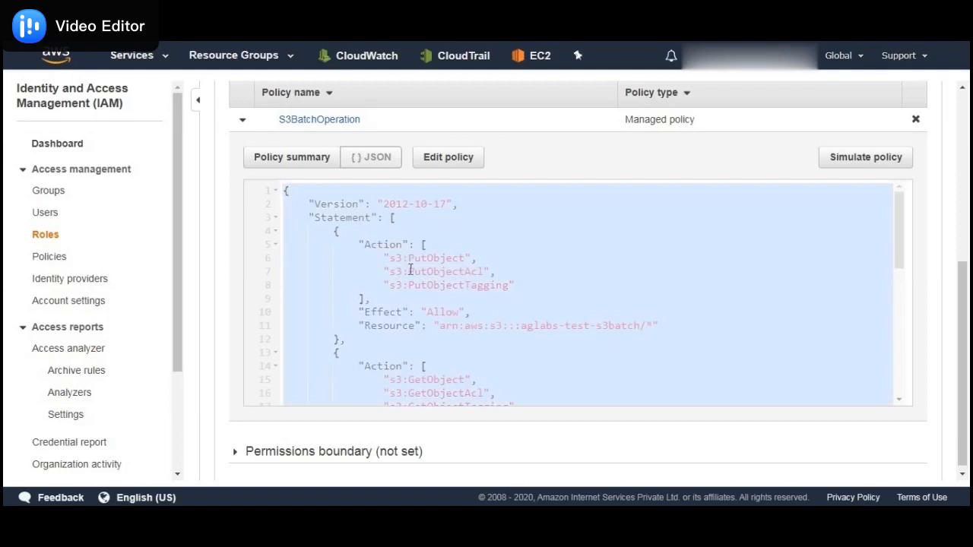
click(411, 271)
double_click(411, 271)
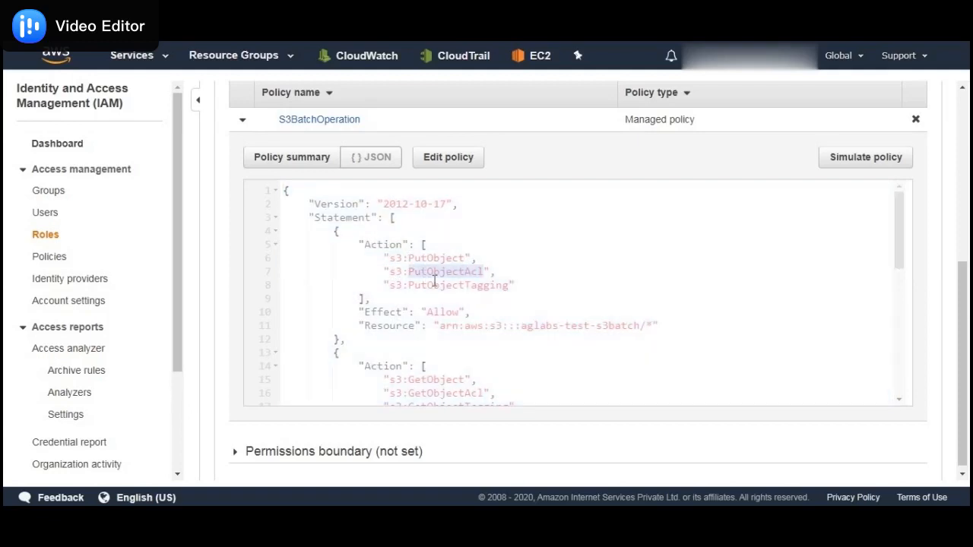
double_click(448, 286)
drag(522, 327, 637, 325)
click(522, 327)
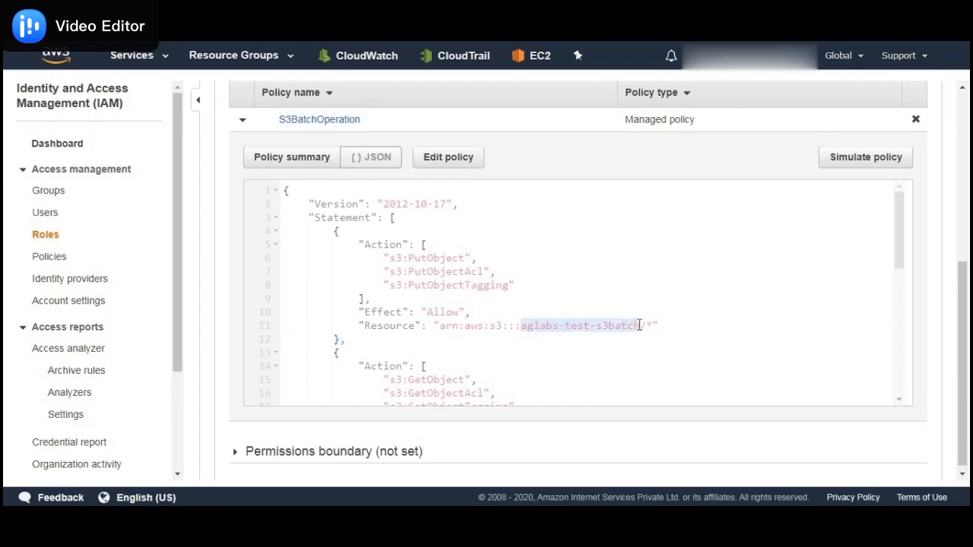
Examine the policy statement granting object, ACL and tagging get actions on the aglabs-practise bucket
scroll(639, 326, down, 1)
scroll(639, 325, down, 1)
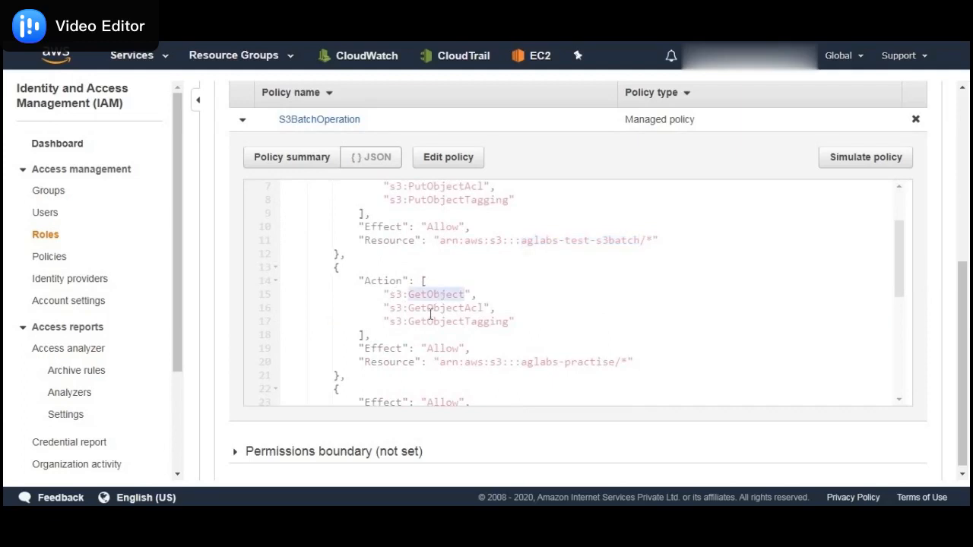
double_click(431, 314)
double_click(431, 307)
scroll(515, 297, down, 2)
drag(523, 277, 610, 279)
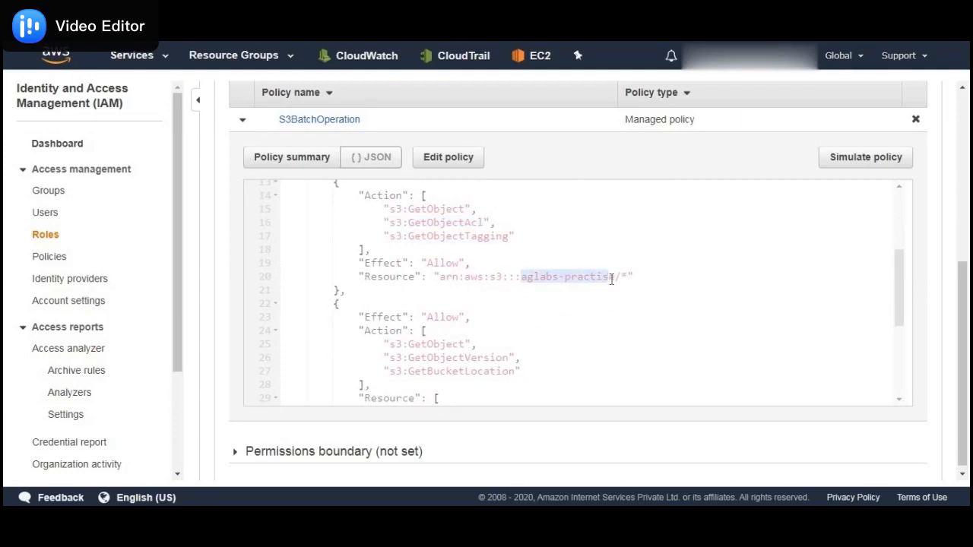
Examine the remaining policy statements covering get actions on the amittestingmaster bucket and put actions on the aglabs-batch-inventory bucket
double_click(613, 278)
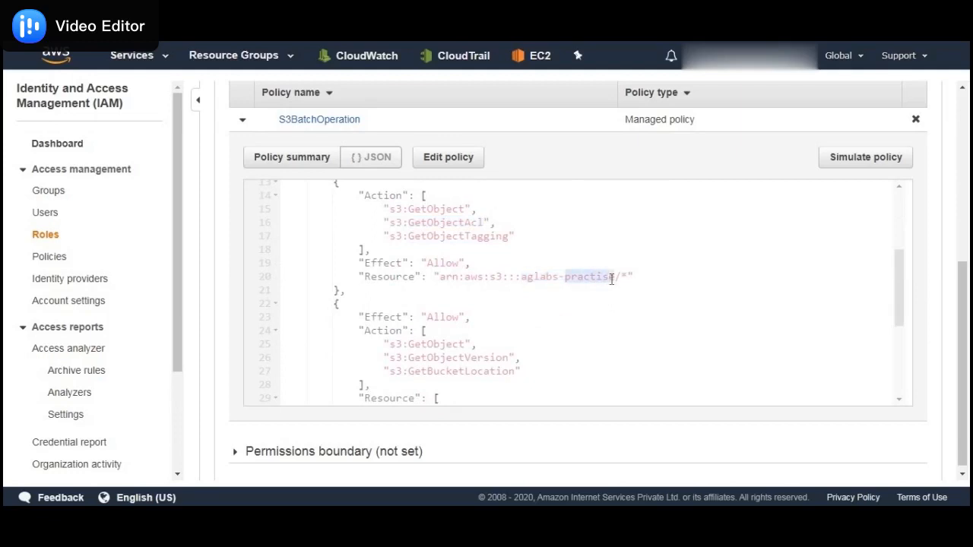
scroll(602, 280, down, 2)
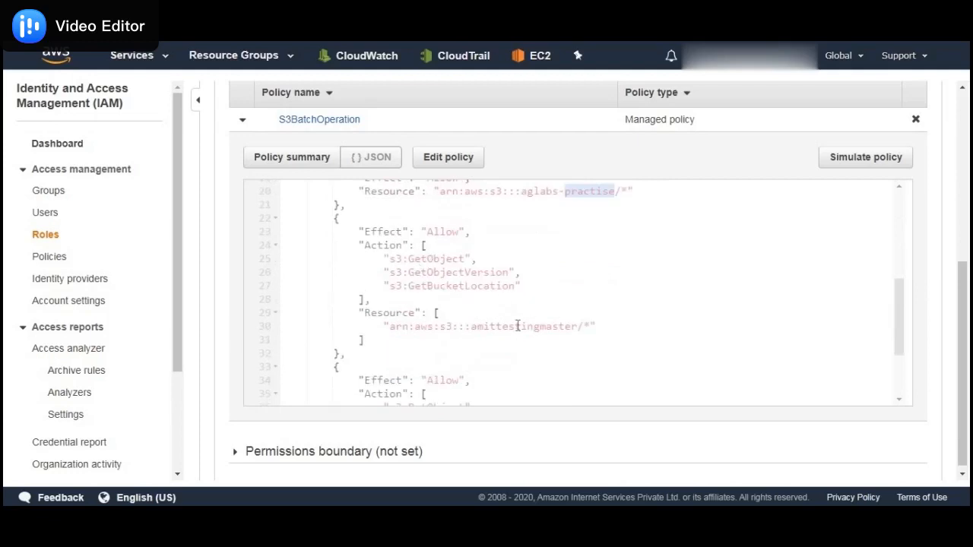
right_click(473, 319)
key(Escape)
drag(471, 326, 578, 328)
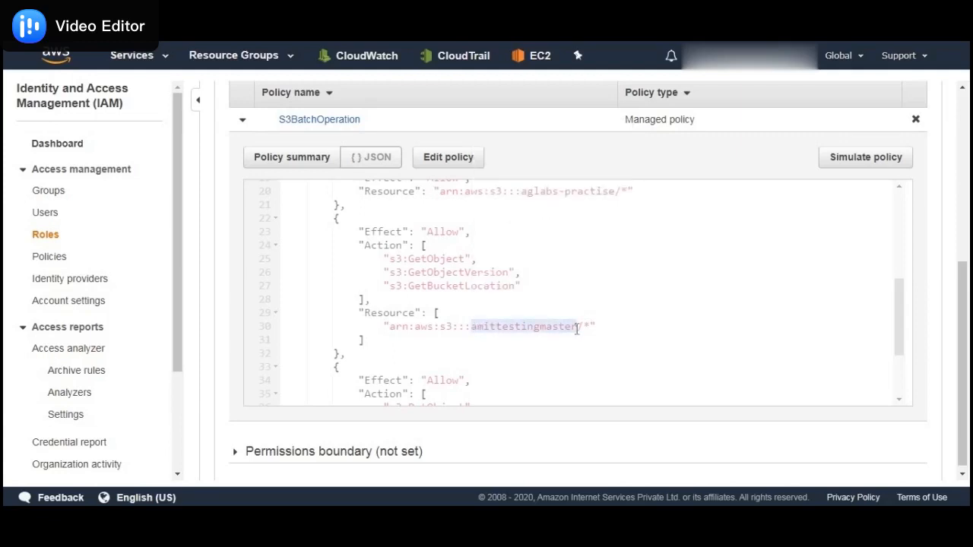
scroll(447, 272, down, 4)
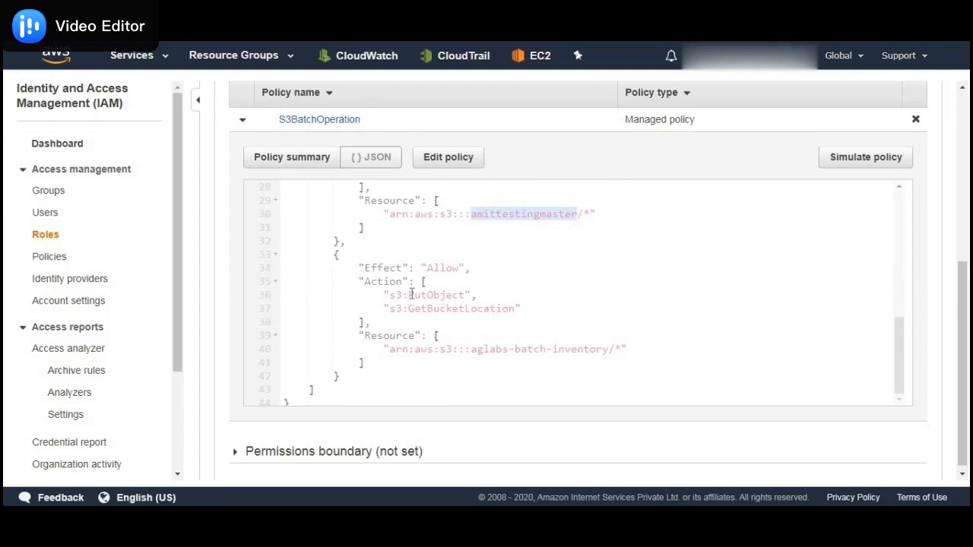
double_click(533, 351)
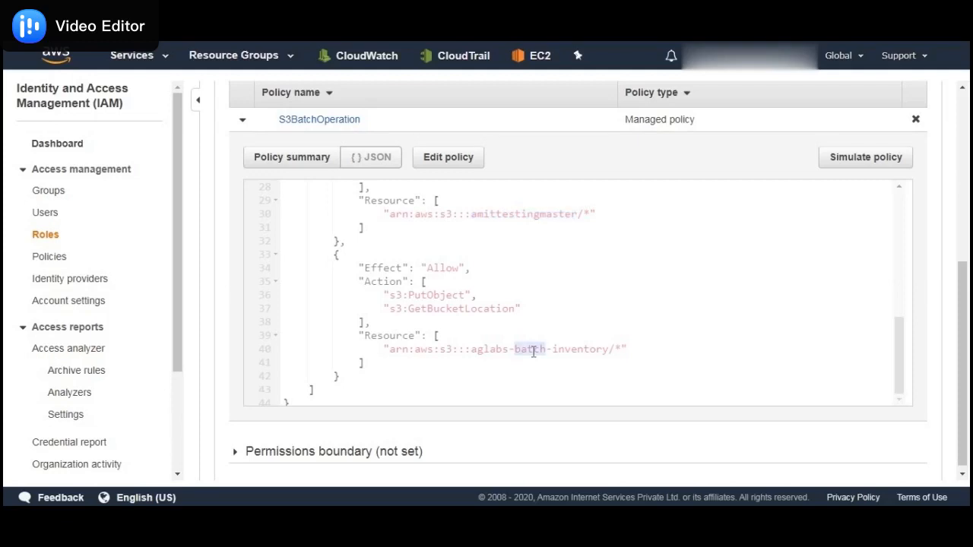
drag(471, 349, 605, 348)
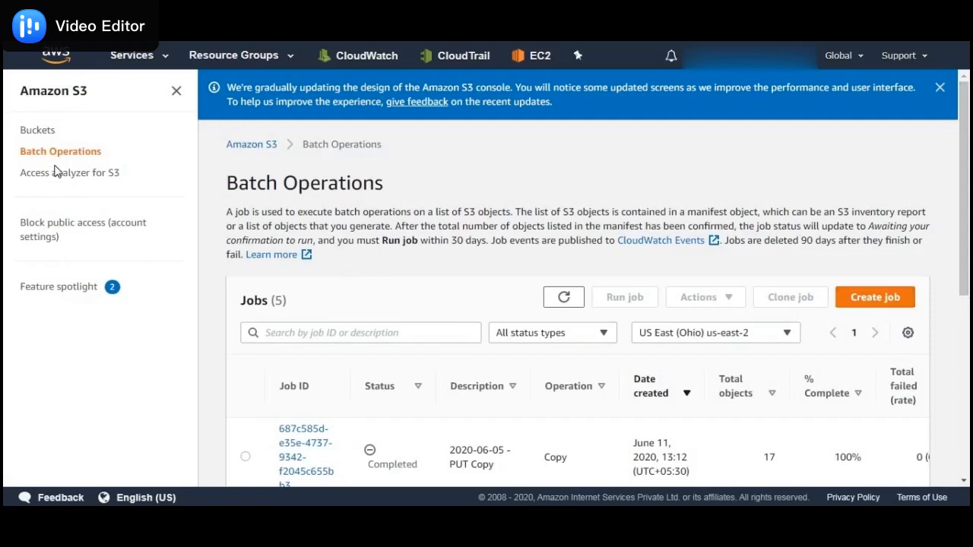
Start creating a new S3 Batch Operations job and review its region and manifest settings
click(884, 301)
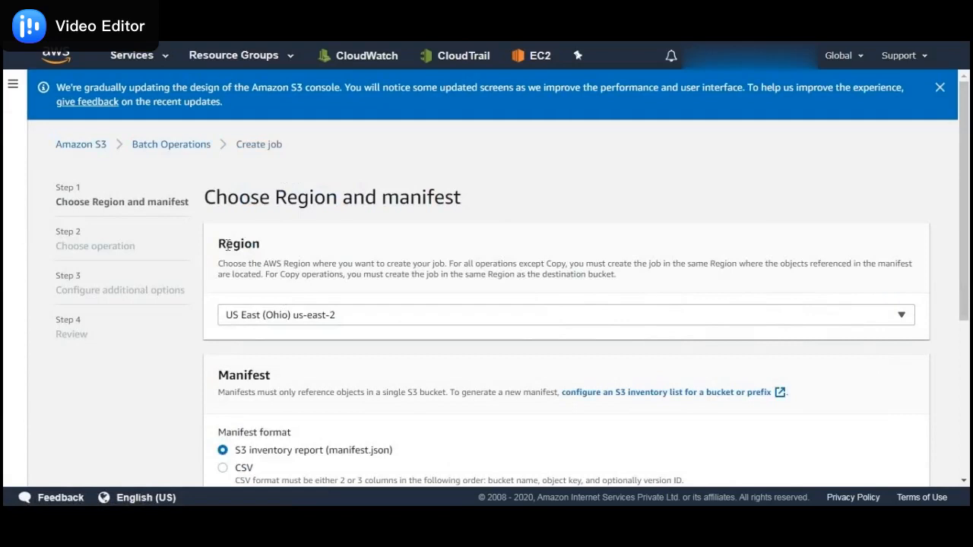
scroll(227, 244, down, 1)
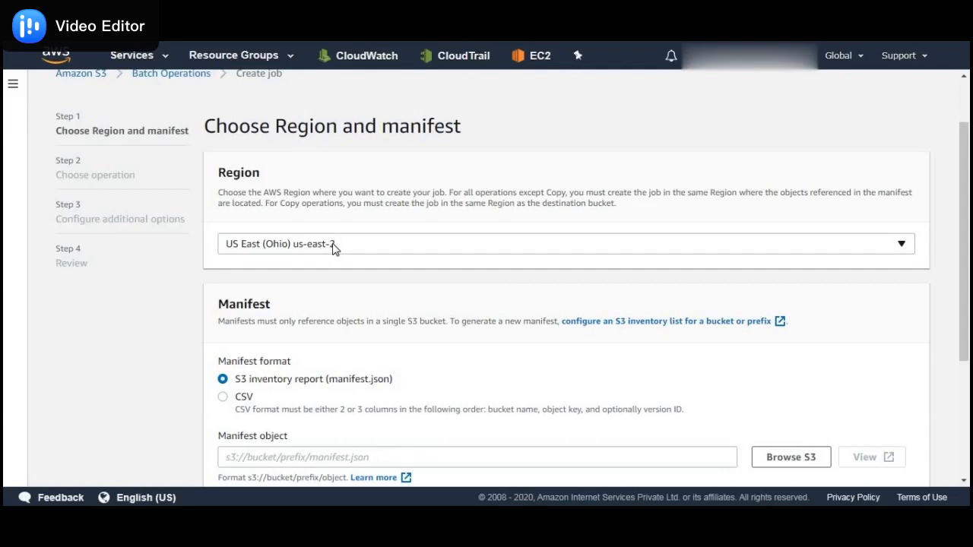
scroll(228, 251, down, 2)
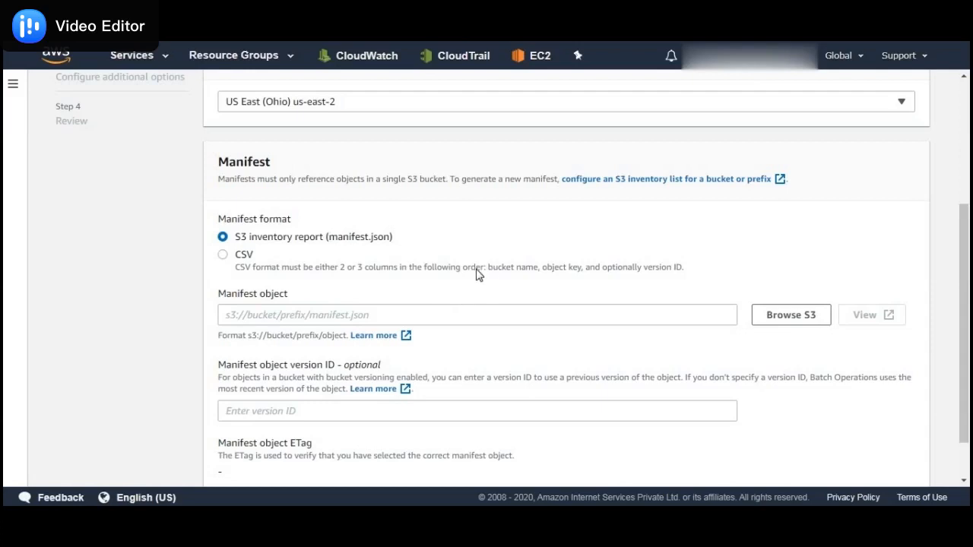
Check the CSV manifest format's column requirements and options, and return the format to S3 inventory report (manifest.json)
drag(488, 270, 589, 275)
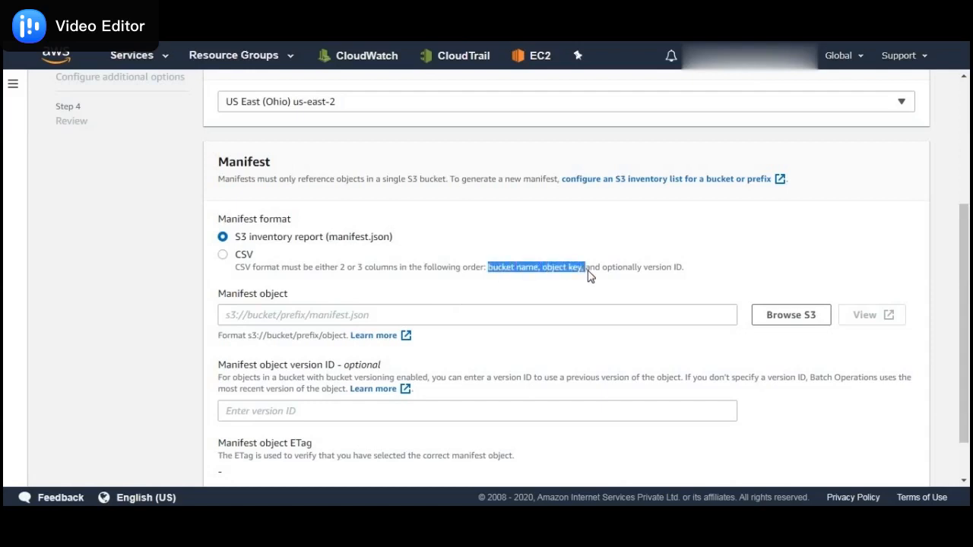
click(498, 272)
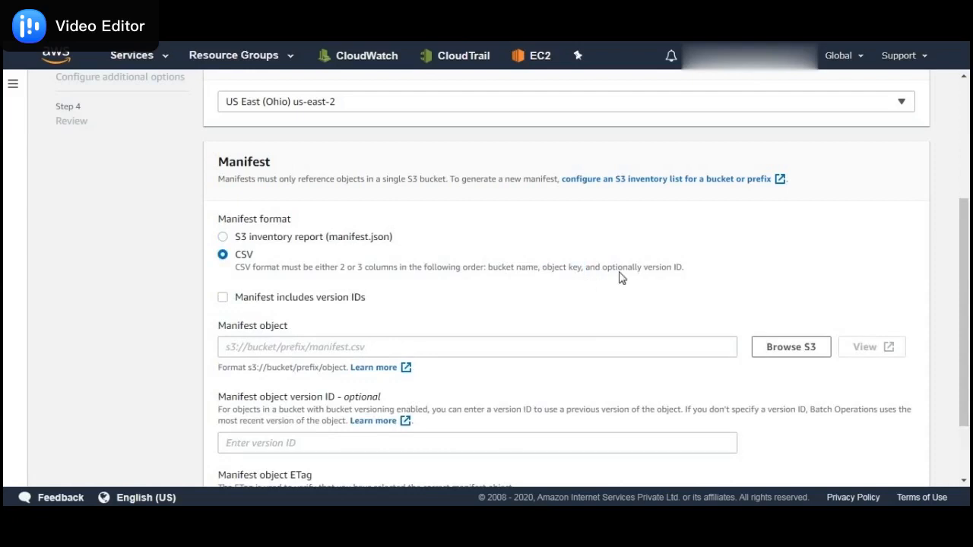
click(230, 238)
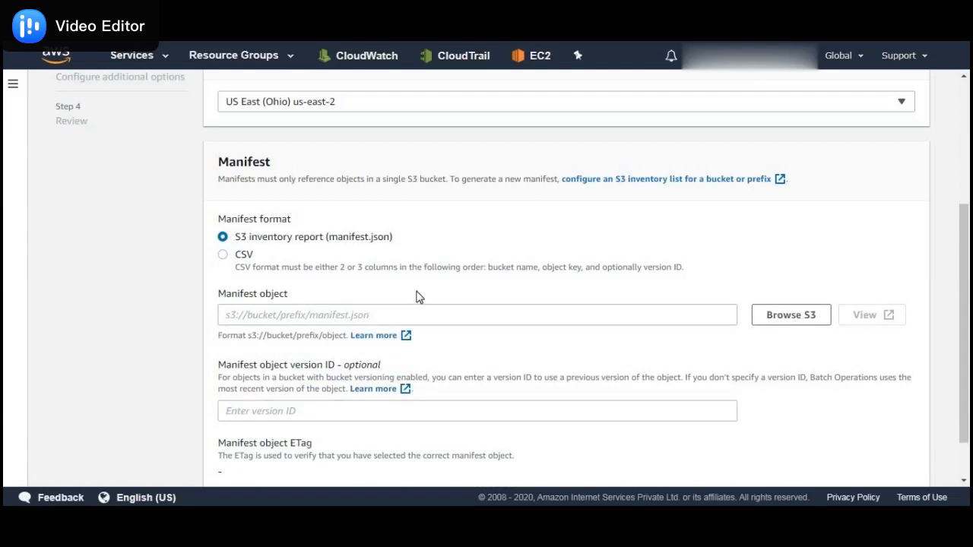
Choose manifest.json from amittestingmaster/aglabs-practise/Testing/2020-06-10T00-00Z as the job's manifest object
click(809, 324)
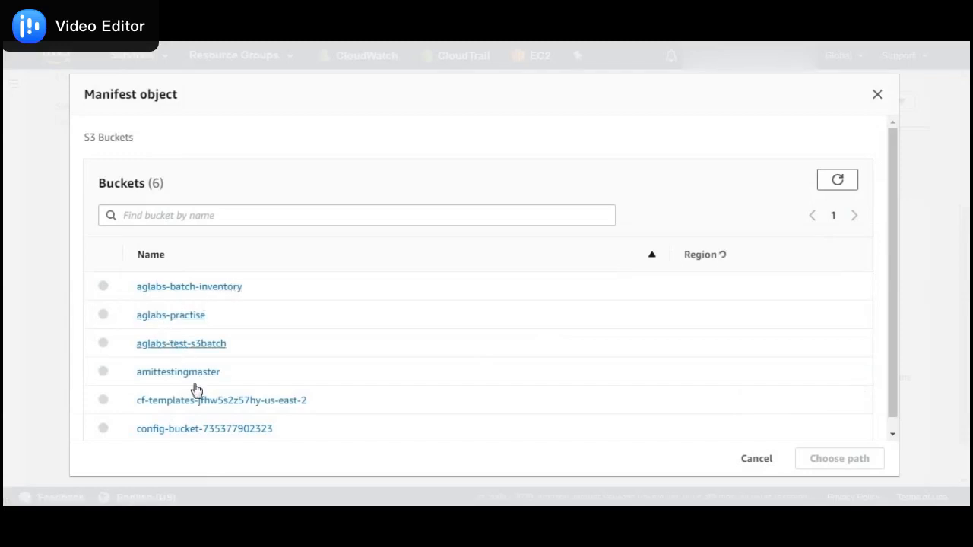
click(194, 372)
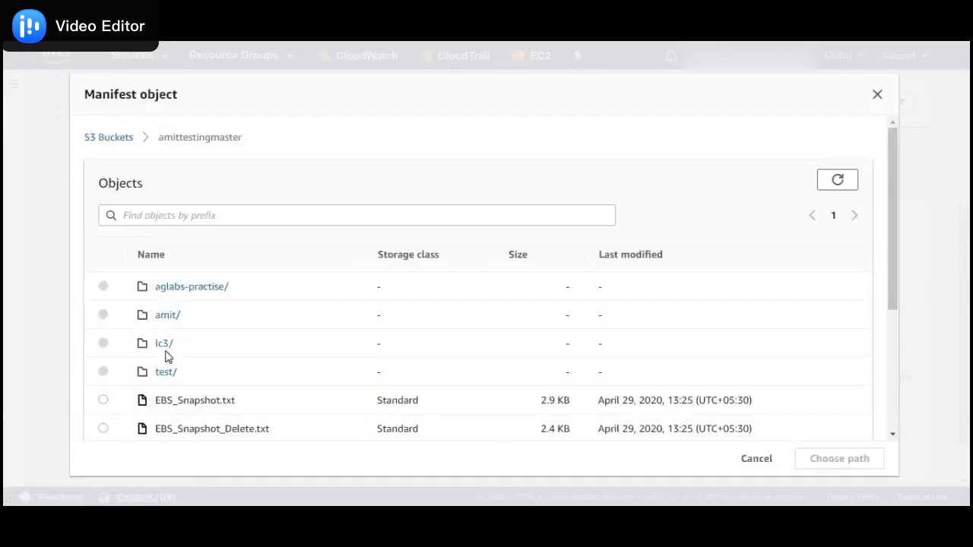
click(171, 286)
click(163, 354)
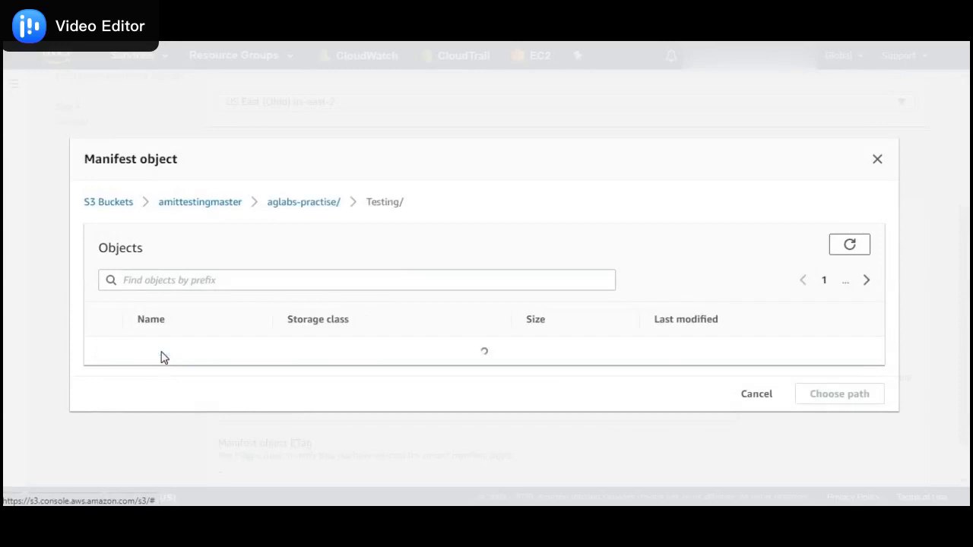
scroll(228, 375, down, 5)
click(206, 361)
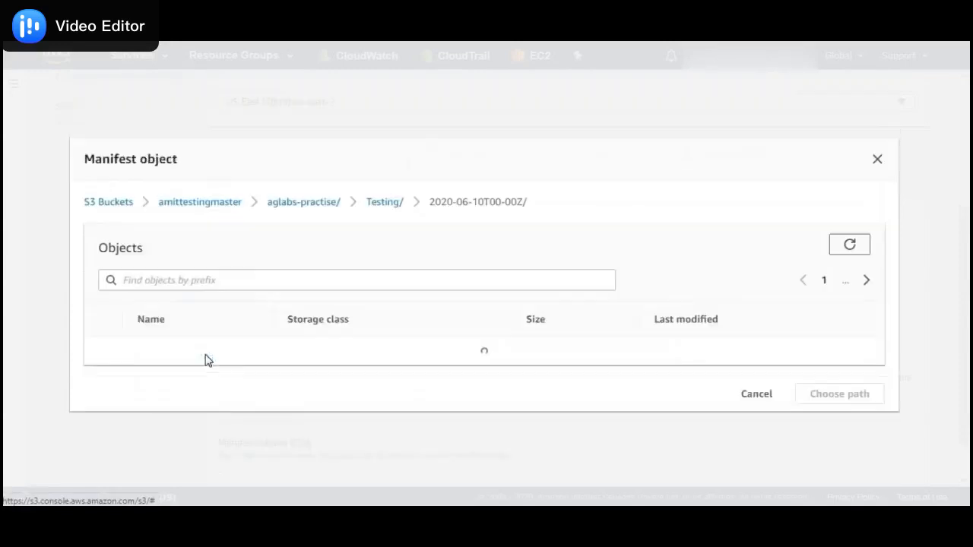
click(103, 366)
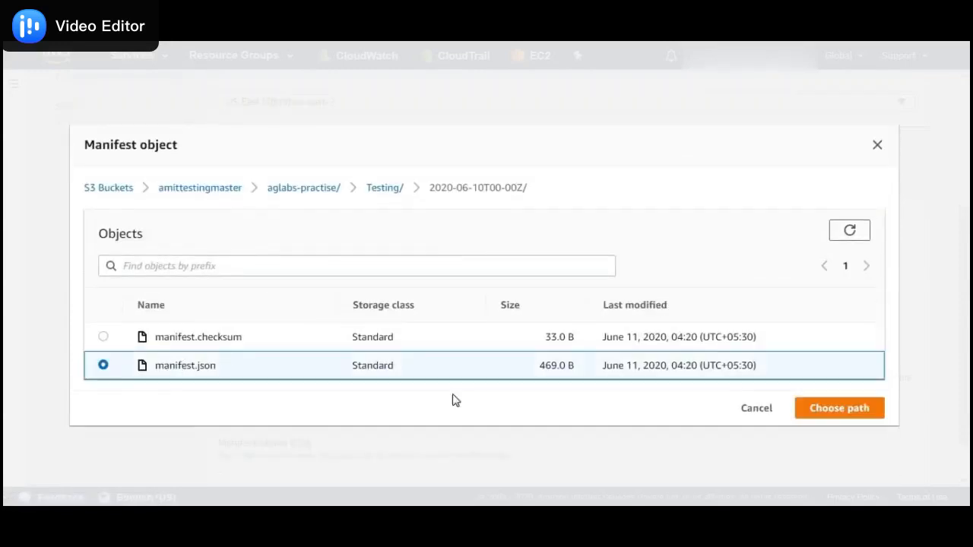
click(804, 406)
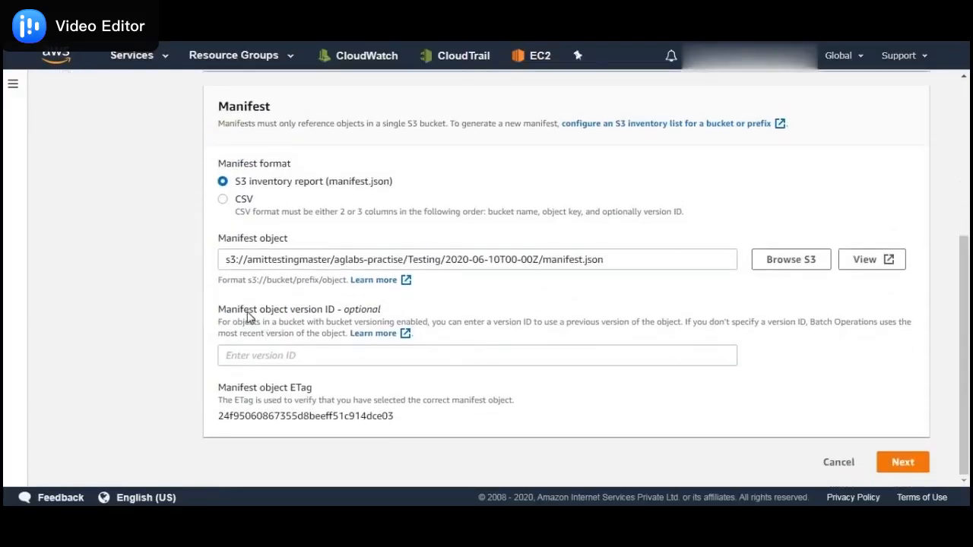
Leave the manifest object version ID empty, continue to the operation choice, and select Copy as the operation type
click(253, 357)
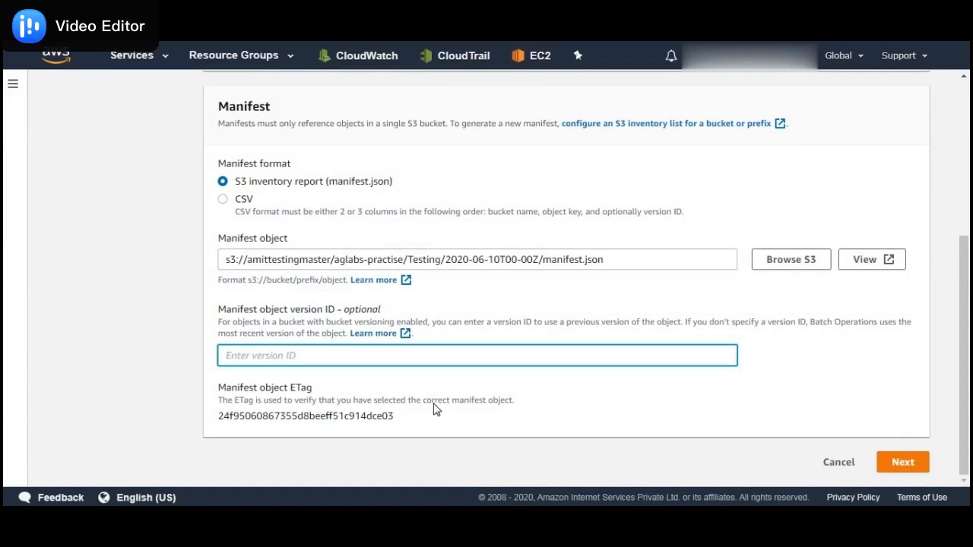
click(910, 465)
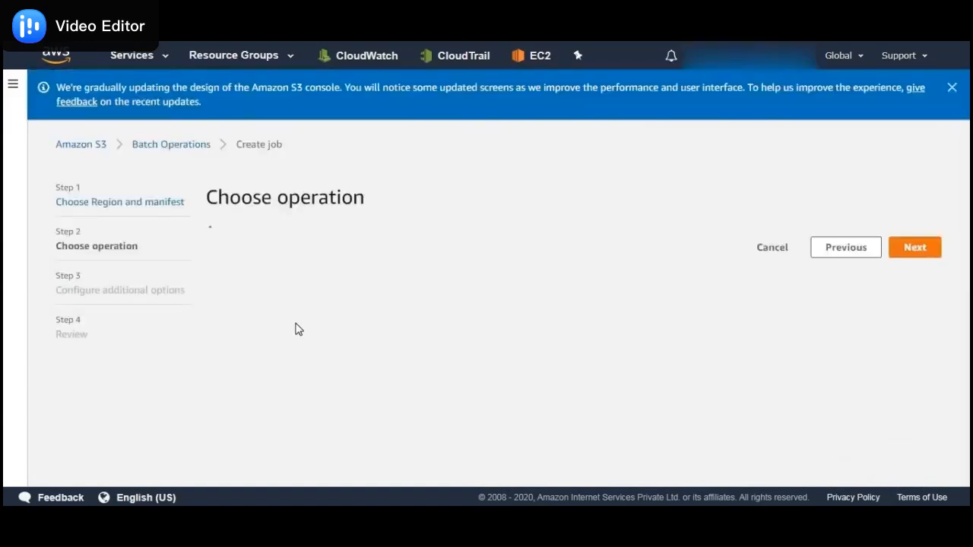
scroll(326, 282, down, 3)
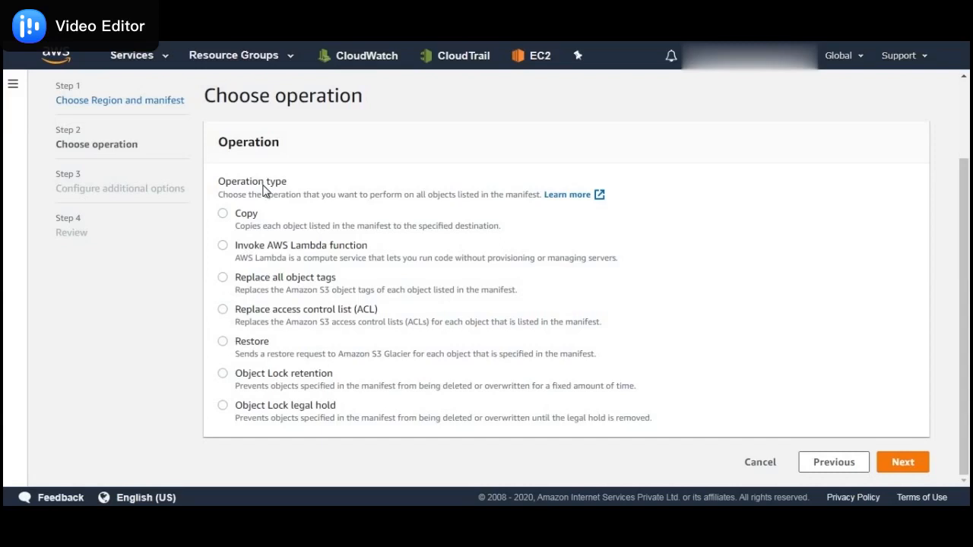
scroll(248, 282, up, 1)
scroll(252, 278, down, 1)
click(245, 216)
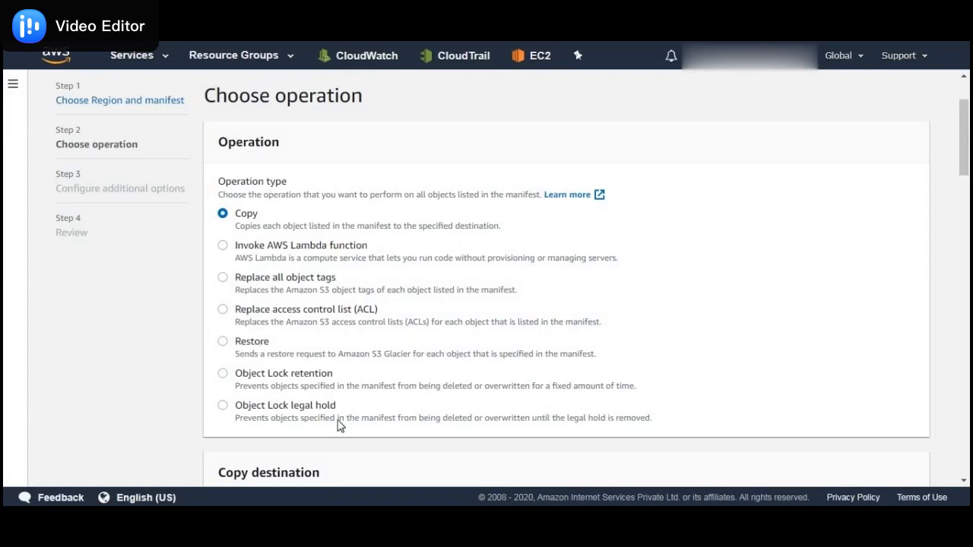
Set the copy destination to s3://aglabs-test-s3batch and acknowledge that existing objects with the same name will be overwritten
scroll(327, 423, down, 2)
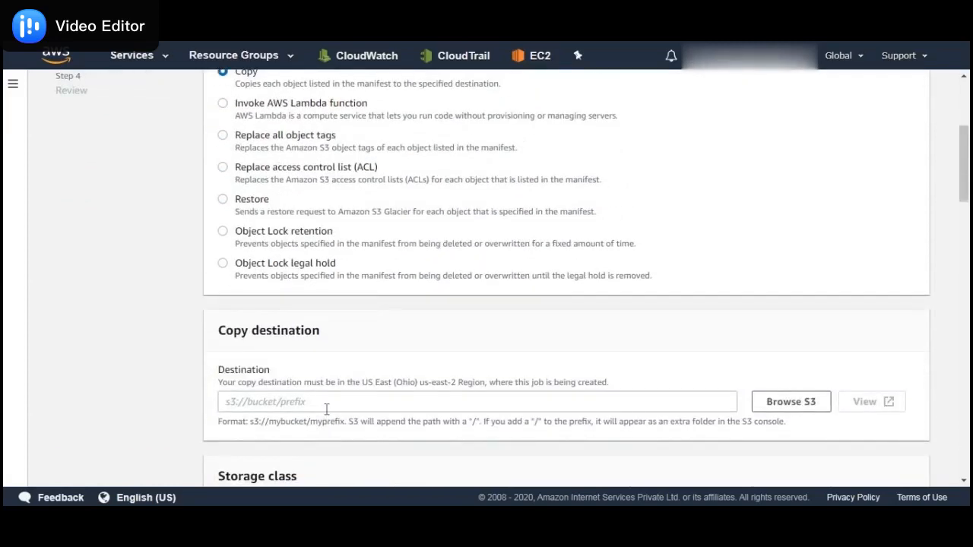
scroll(327, 411, down, 1)
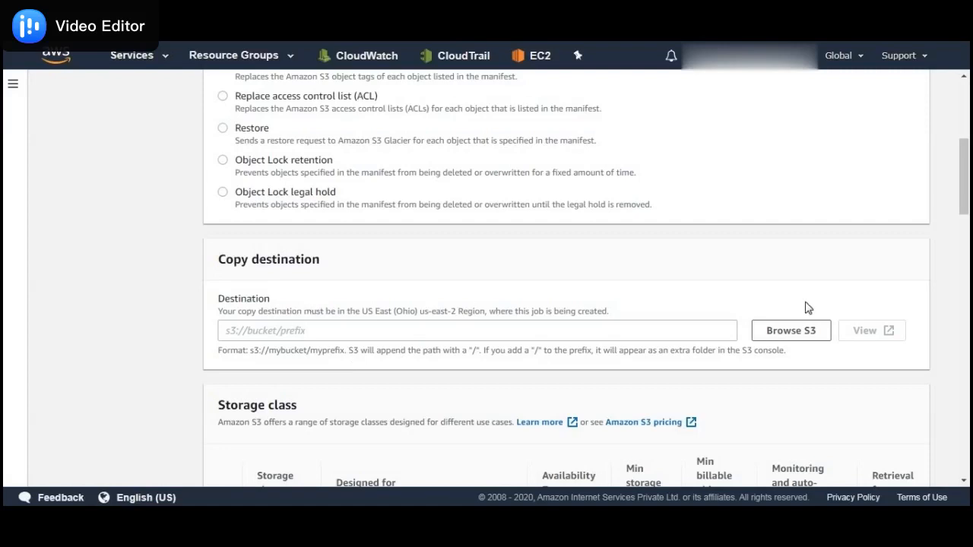
click(779, 335)
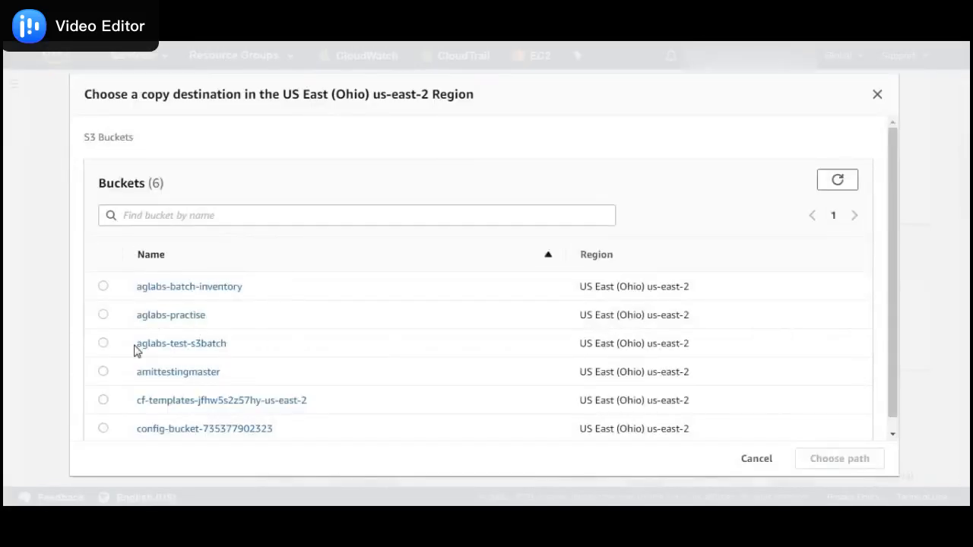
click(103, 344)
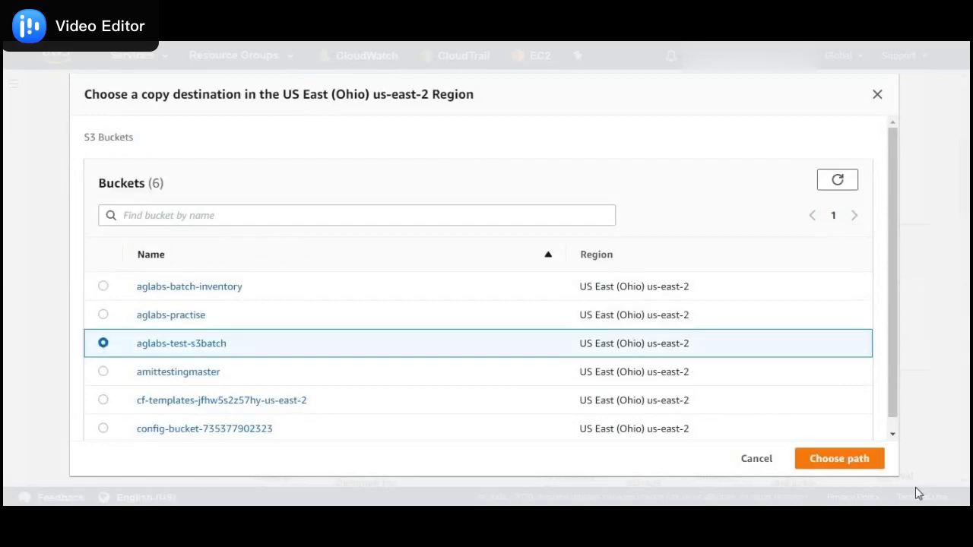
click(846, 459)
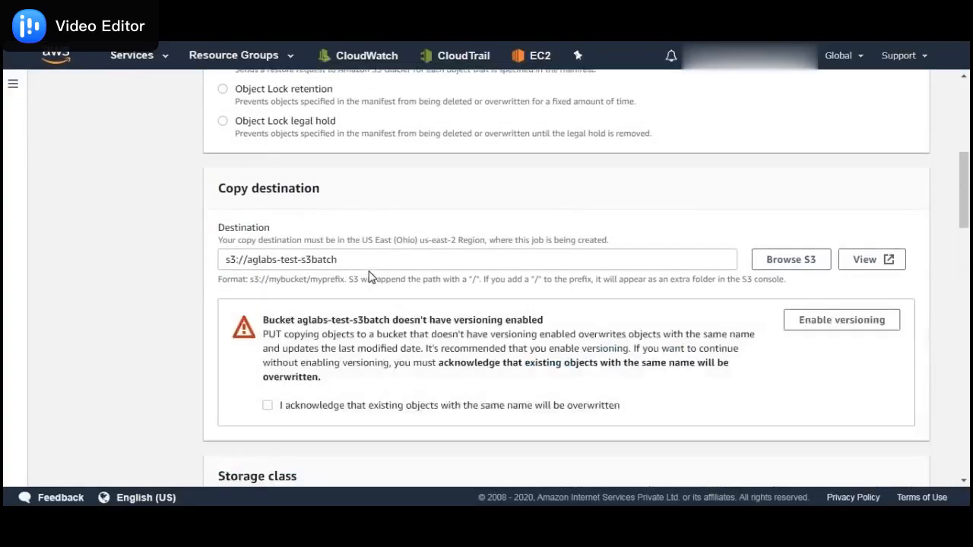
scroll(335, 258, down, 3)
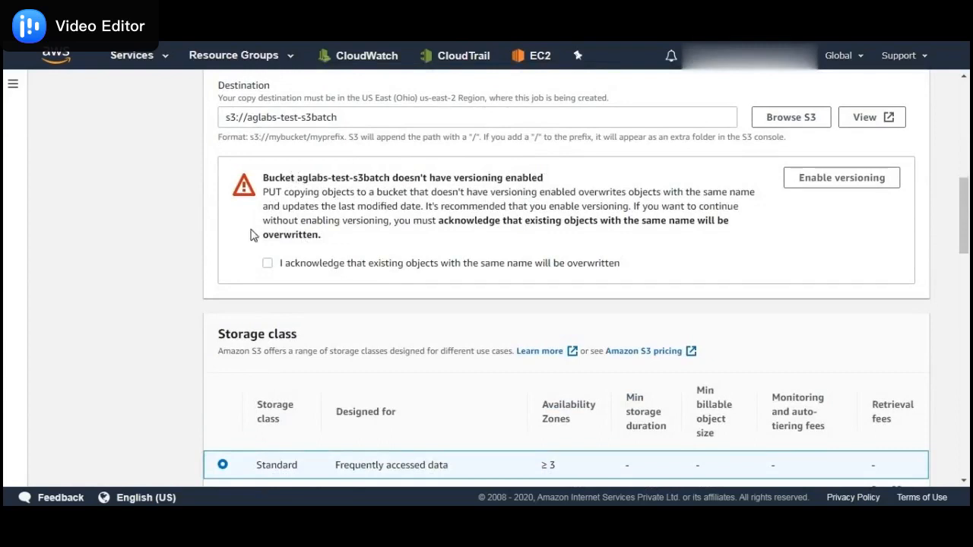
click(270, 264)
Review the storage class and server-side encryption options, keeping Standard storage and leaving encryption disabled
scroll(261, 228, down, 3)
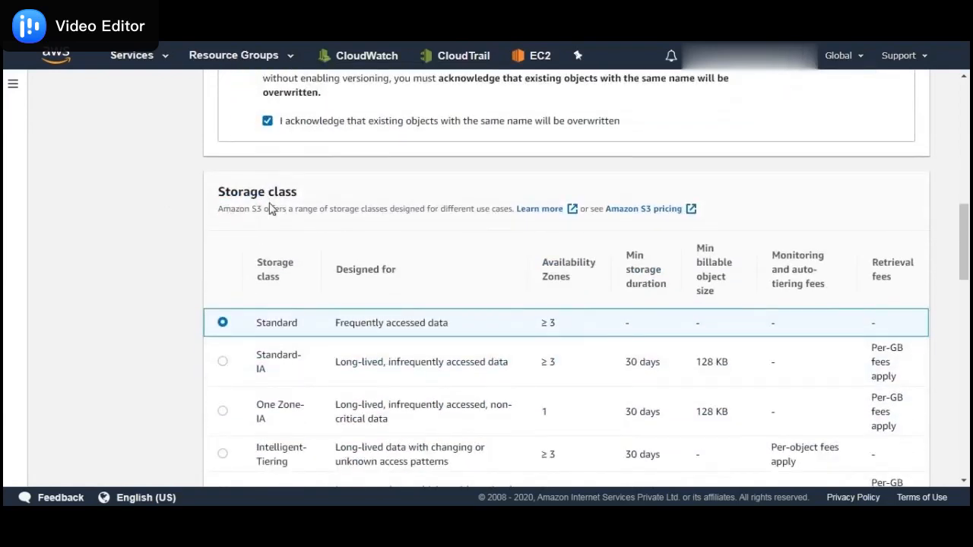
scroll(271, 210, down, 1)
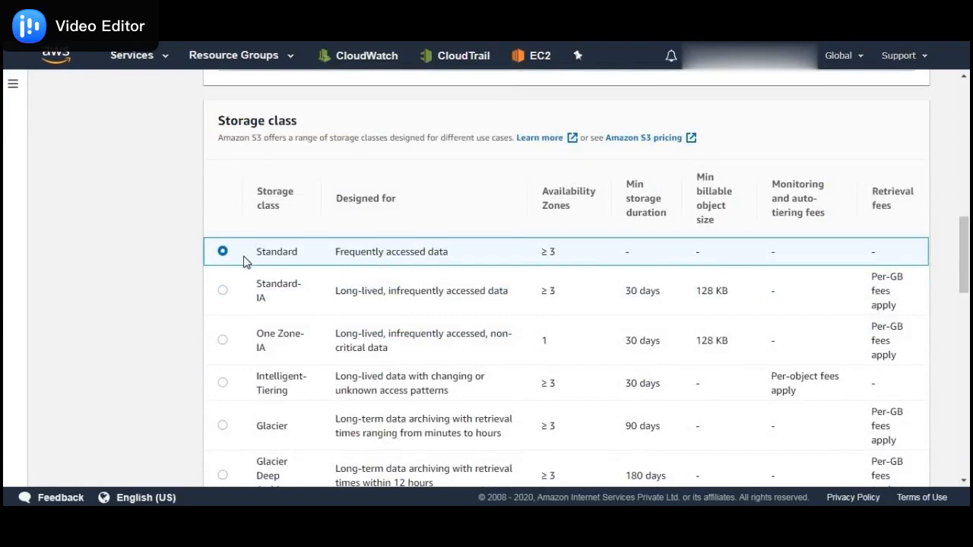
scroll(244, 260, down, 1)
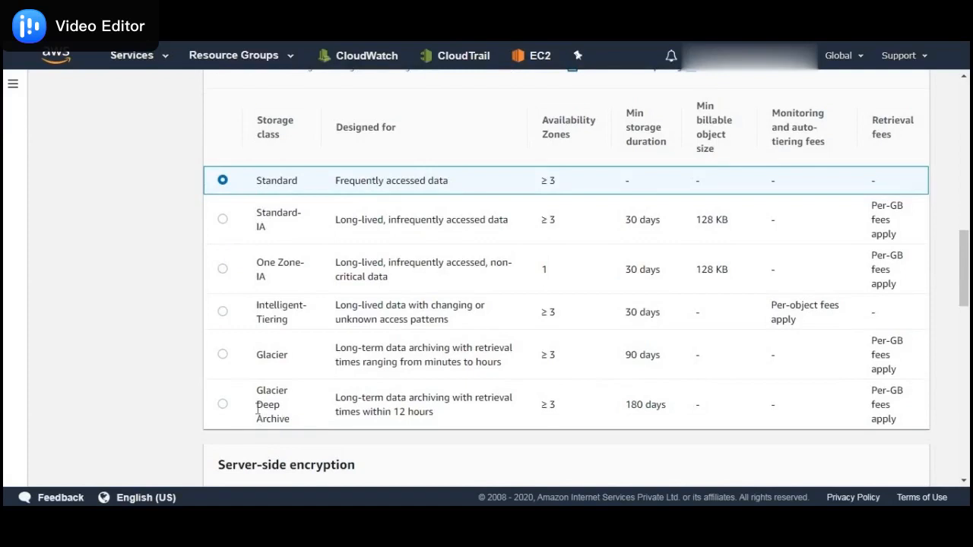
scroll(258, 410, down, 1)
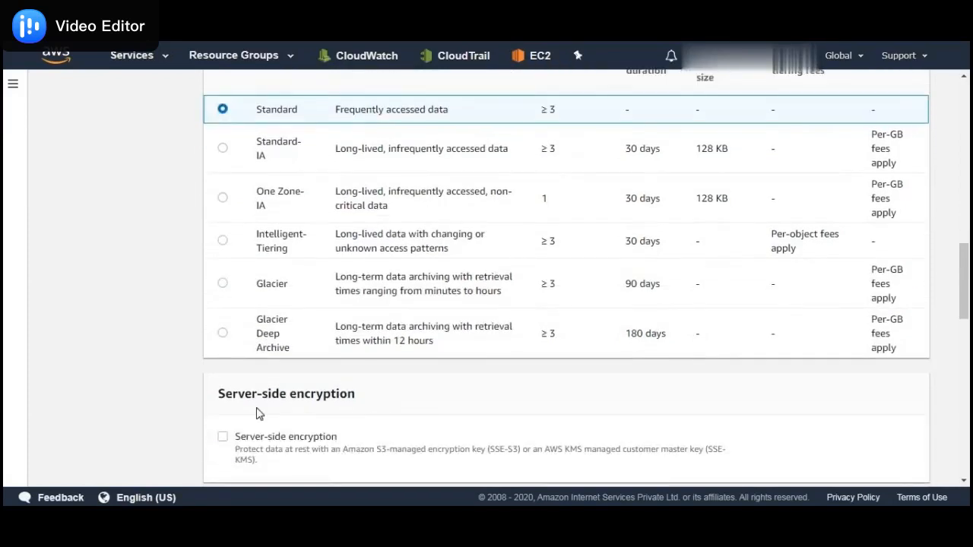
scroll(257, 413, down, 1)
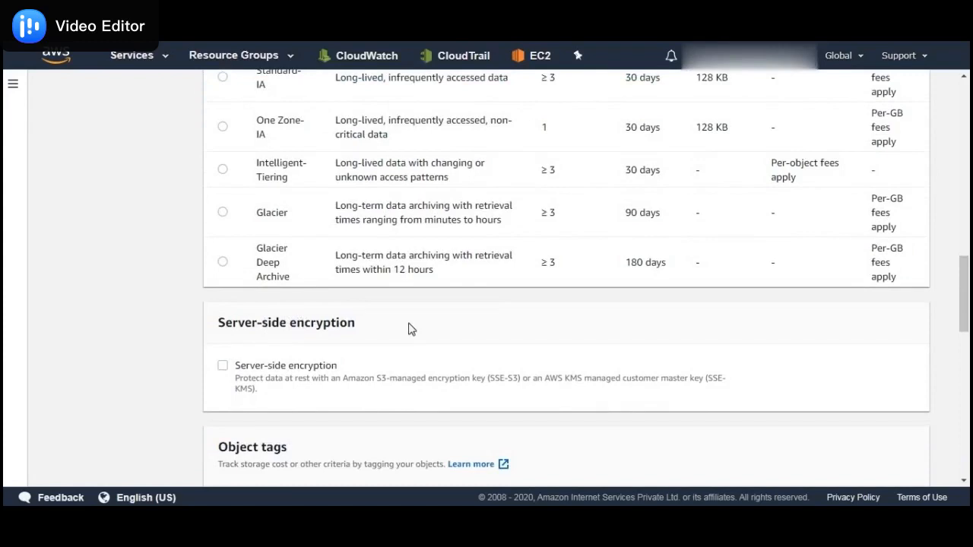
scroll(408, 329, down, 1)
scroll(289, 343, down, 2)
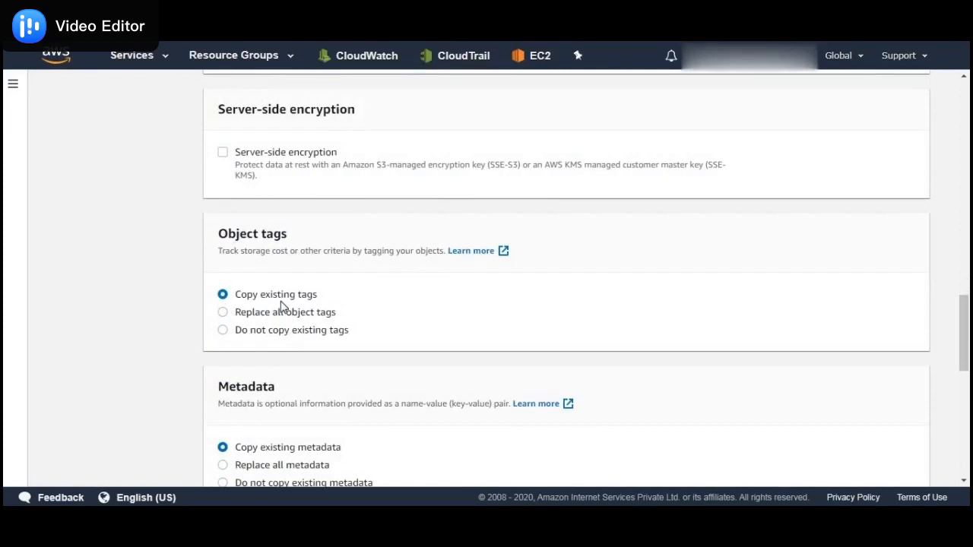
Check the options to replace all object tags and not copy existing tags, and return the setting to Copy existing tags
click(223, 313)
click(282, 366)
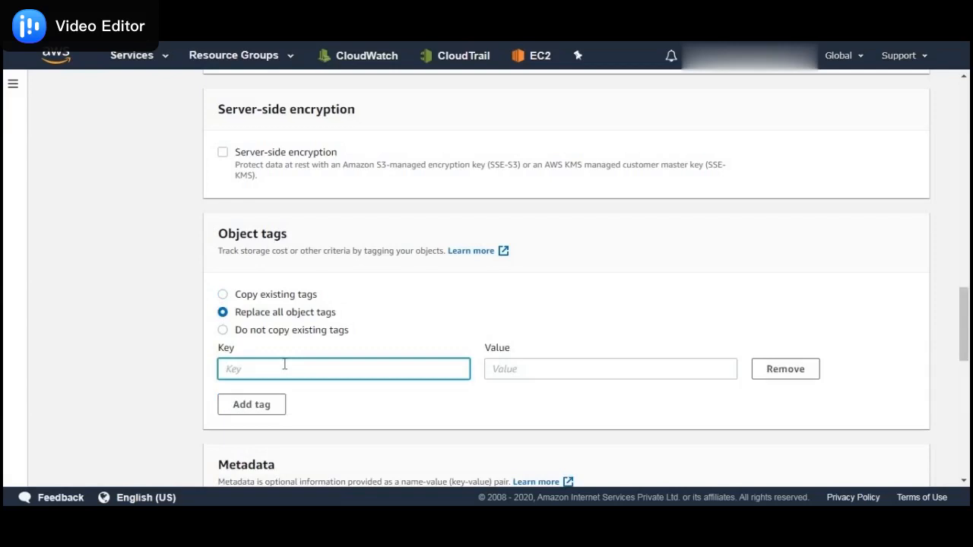
click(236, 331)
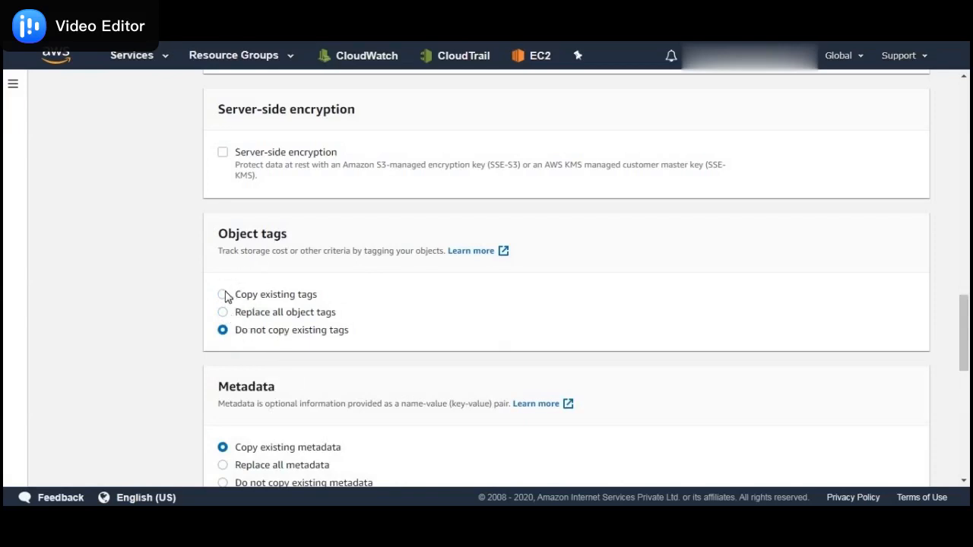
click(225, 296)
Keep Copy existing metadata and the default access control list settings, and continue to the additional job options
scroll(310, 304, down, 1)
scroll(306, 275, down, 2)
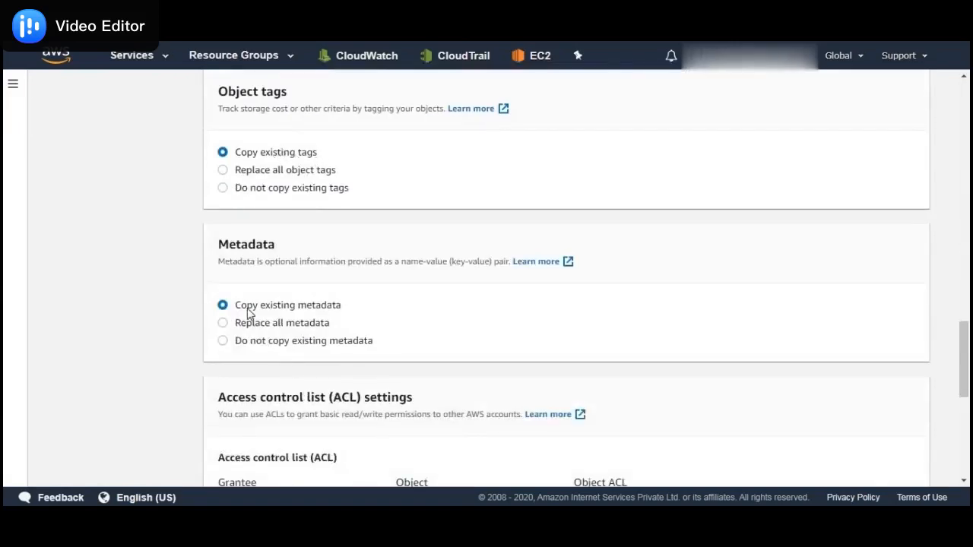
scroll(288, 325, down, 4)
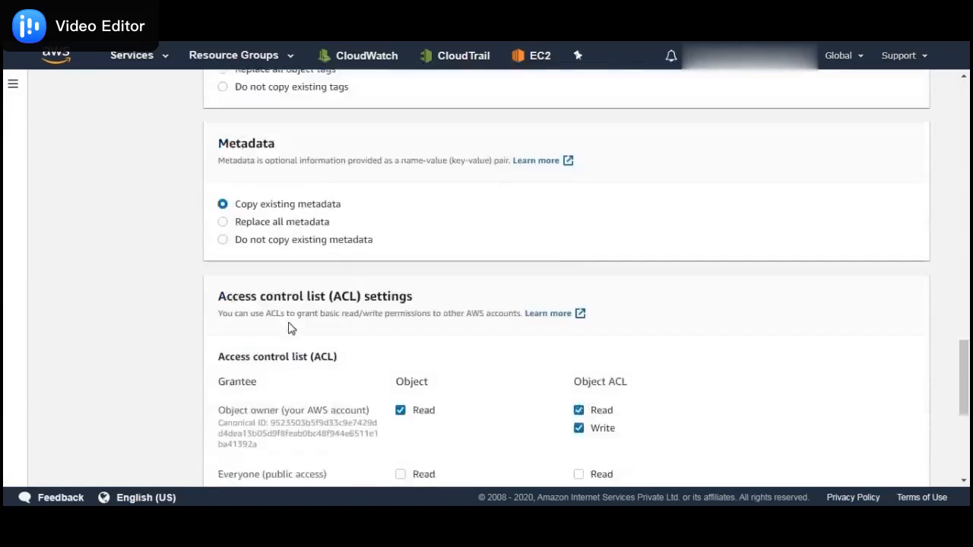
scroll(778, 350, down, 4)
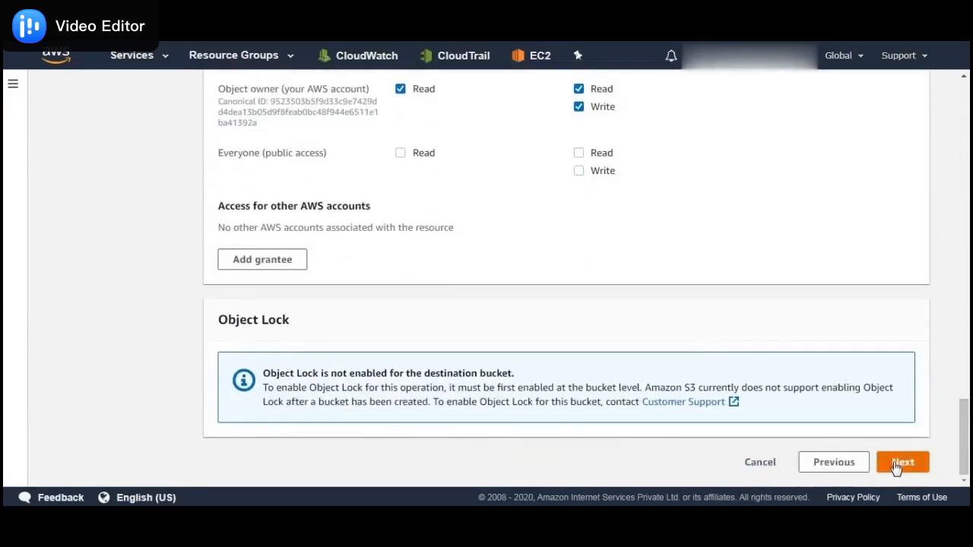
click(898, 463)
Replace the job's default description with "Test_Data Movement", keeping the priority at 10
scroll(298, 241, down, 4)
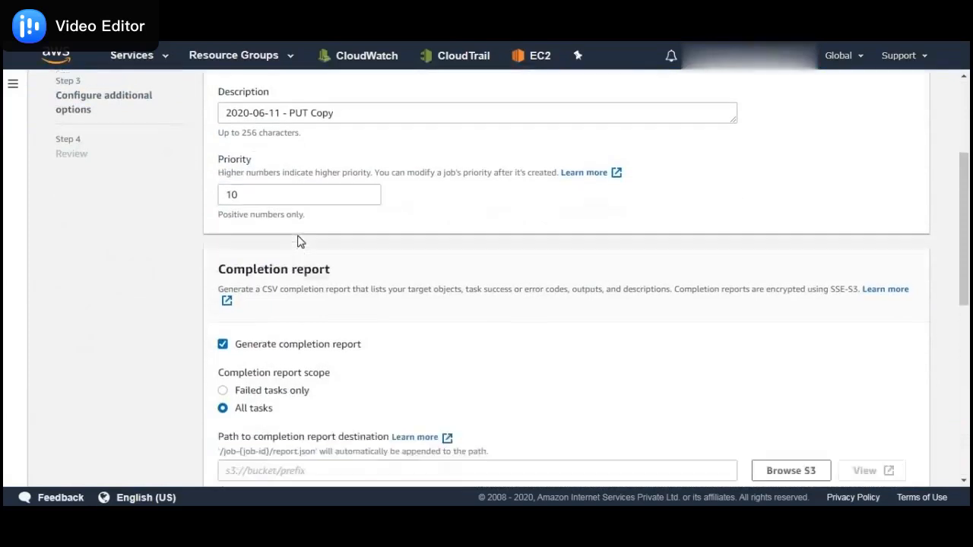
scroll(371, 165, up, 1)
drag(371, 165, 131, 166)
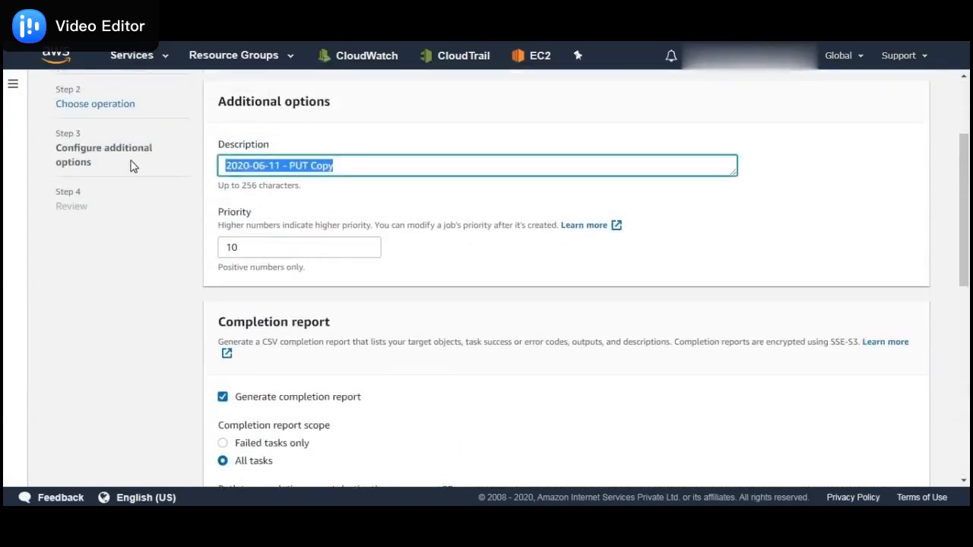
text(Test)
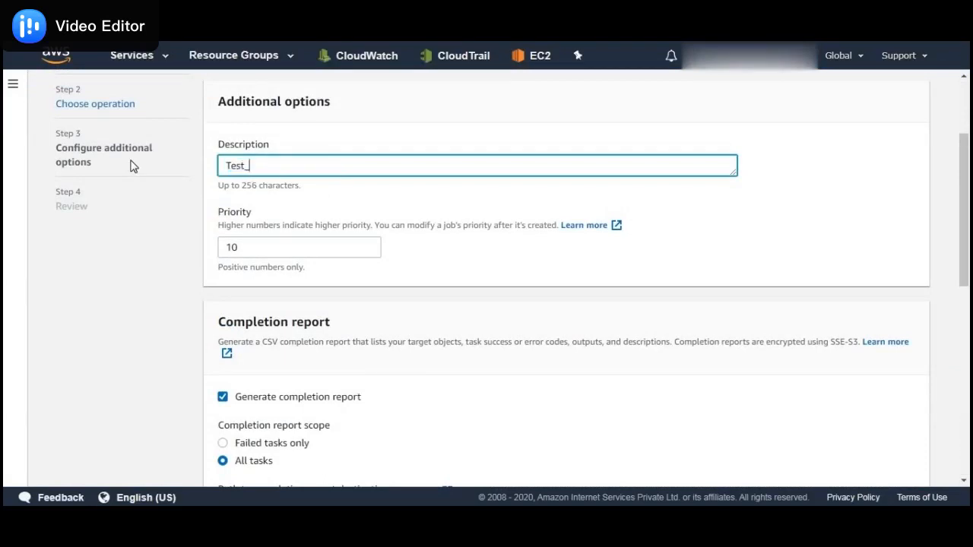
scroll(131, 166, down, 5)
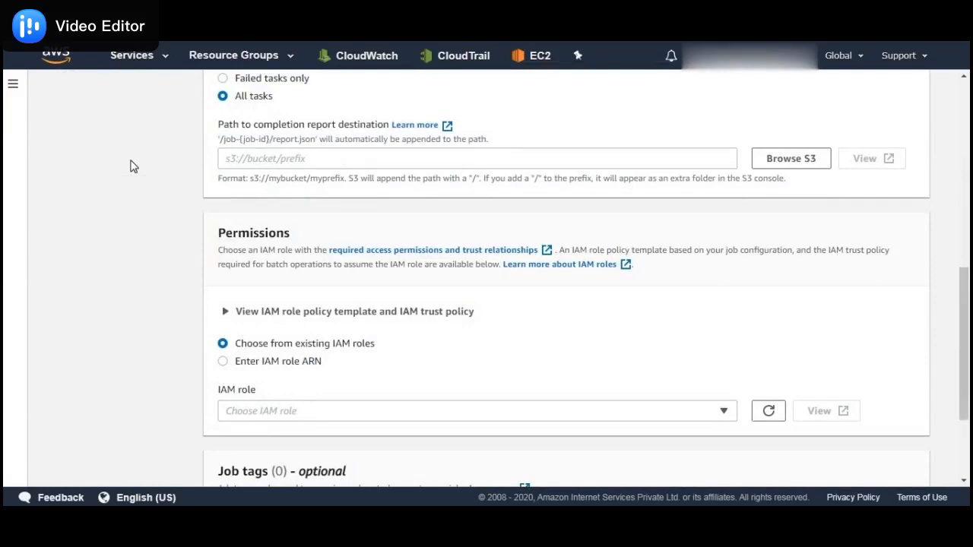
scroll(132, 166, up, 6)
click(280, 309)
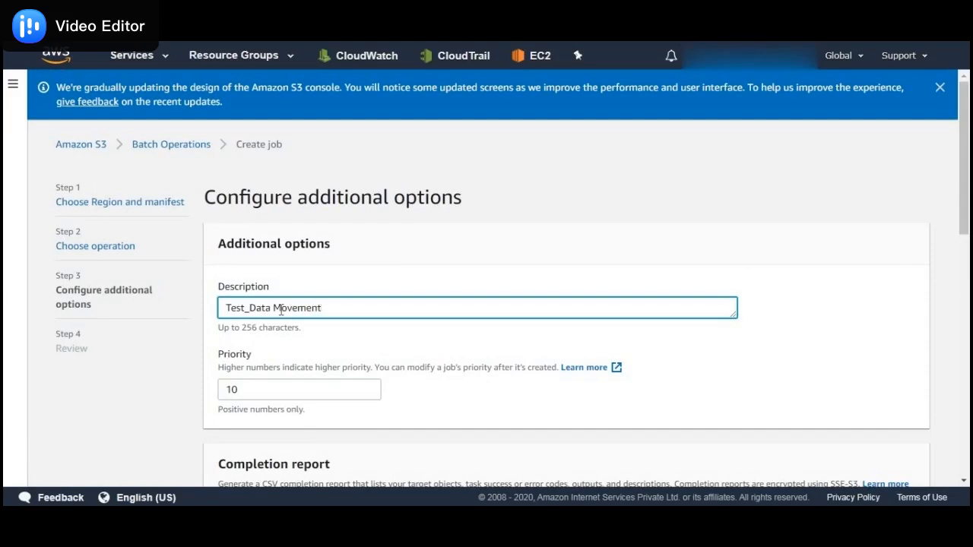
Keep the completion report enabled for all tasks and set its destination to s3://aglabs-batch-inventory
scroll(302, 293, down, 5)
scroll(271, 263, up, 3)
scroll(265, 174, down, 1)
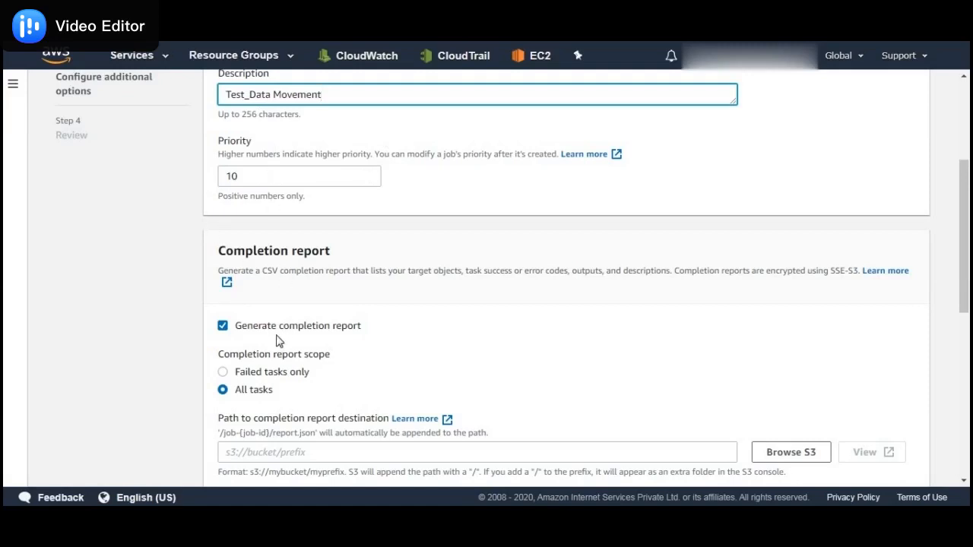
scroll(276, 341, down, 1)
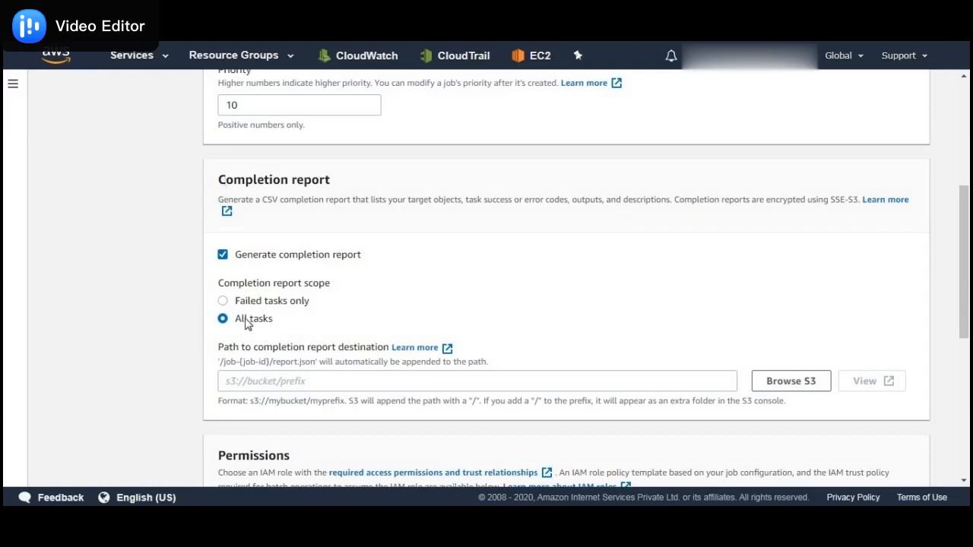
click(280, 382)
click(775, 380)
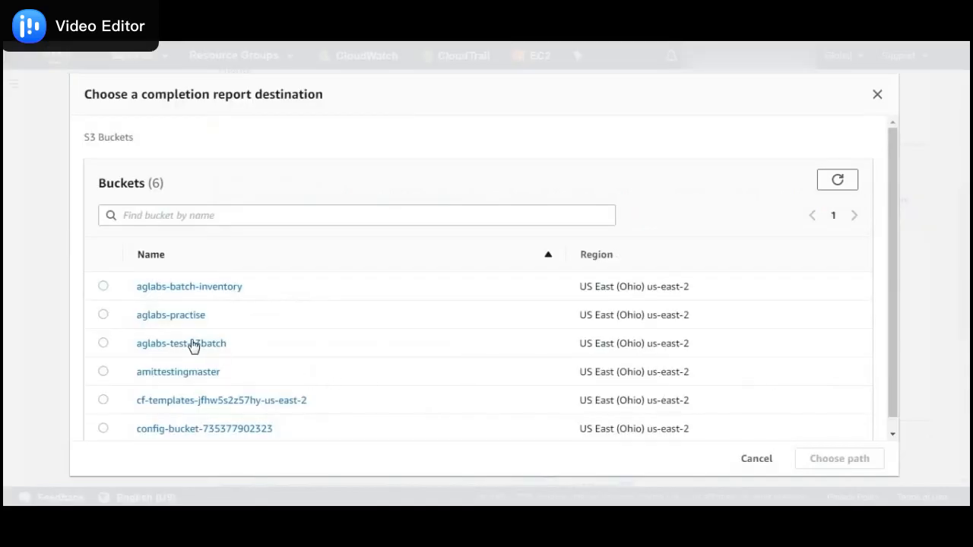
click(105, 285)
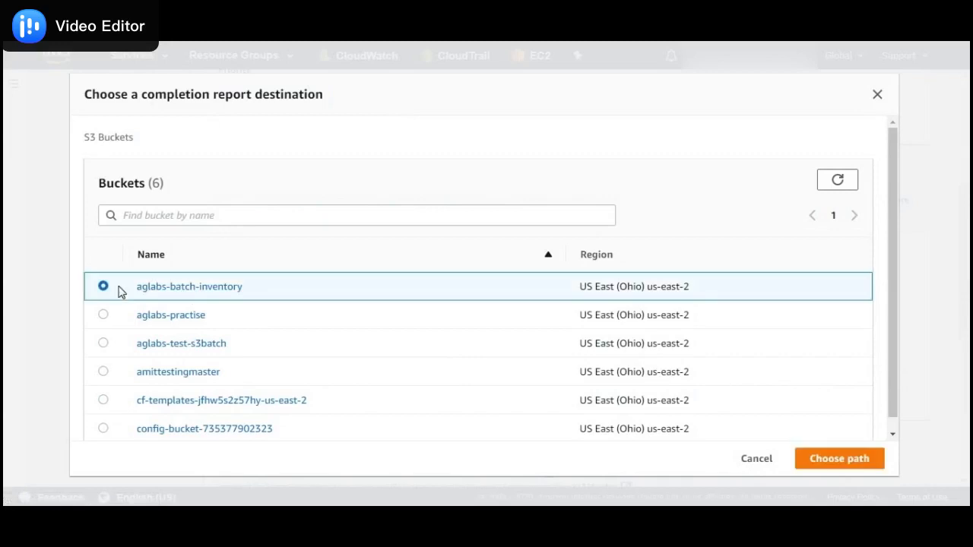
click(839, 459)
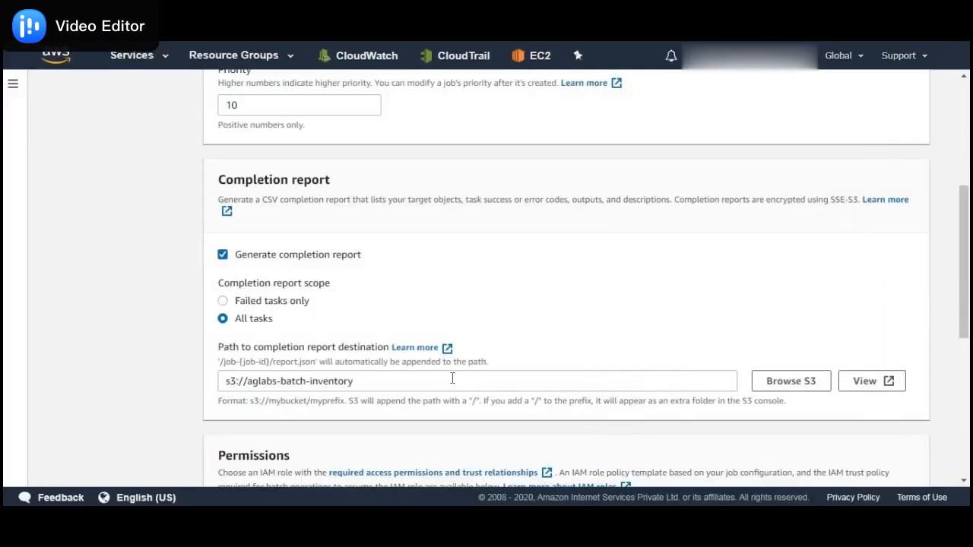
Assign the existing IAM role S3BatchJob to the job and continue to the review without adding job tags
scroll(449, 382, down, 4)
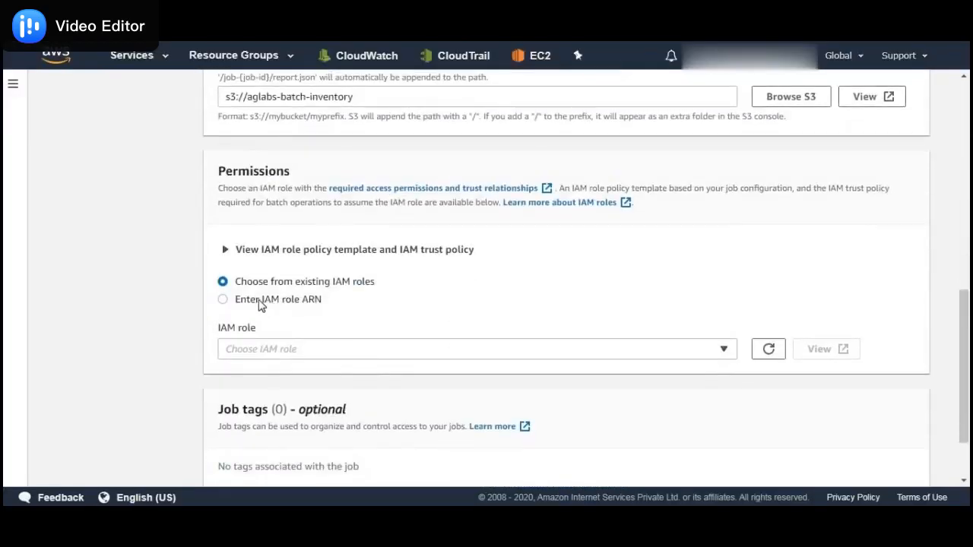
click(261, 301)
click(255, 282)
click(319, 351)
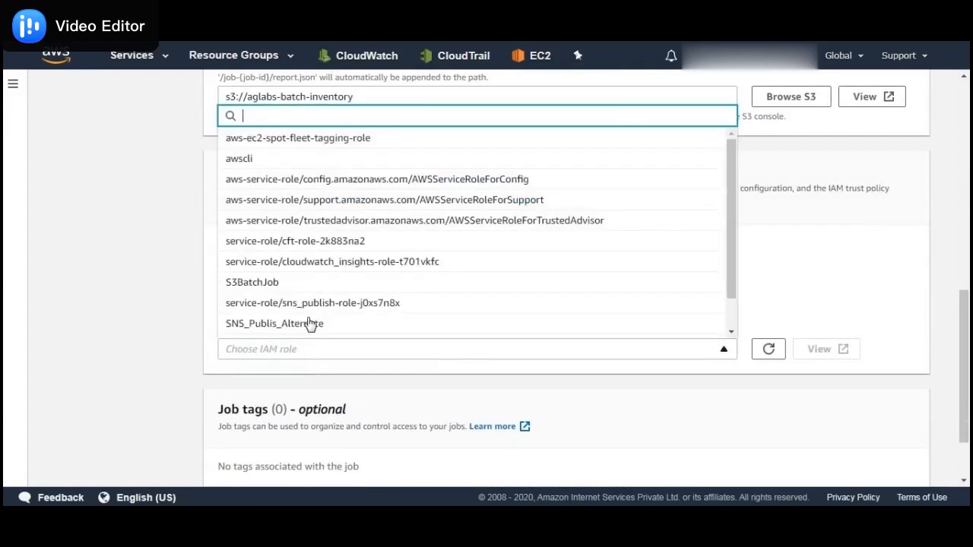
click(293, 283)
scroll(486, 261, down, 2)
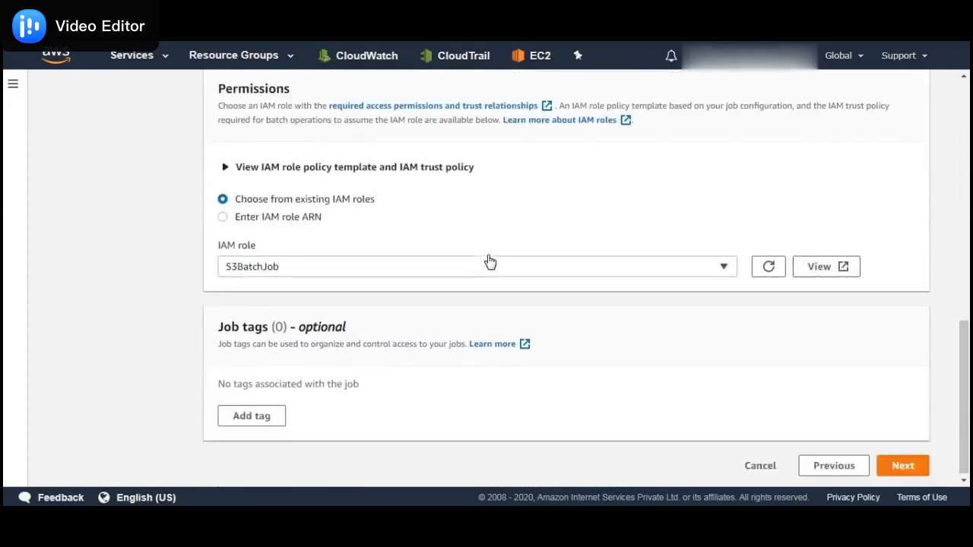
click(904, 472)
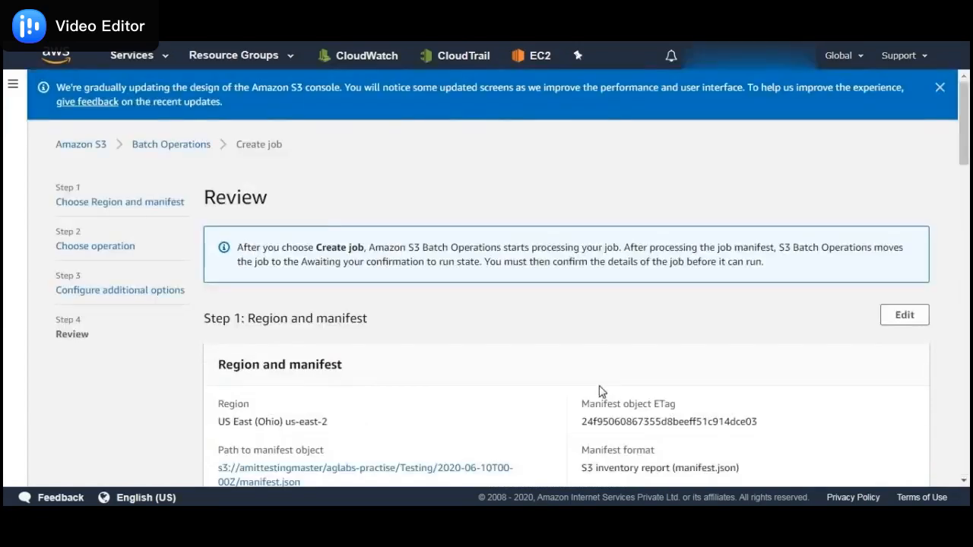
Review the configured job settings and create the batch job
scroll(599, 386, down, 3)
scroll(600, 389, down, 15)
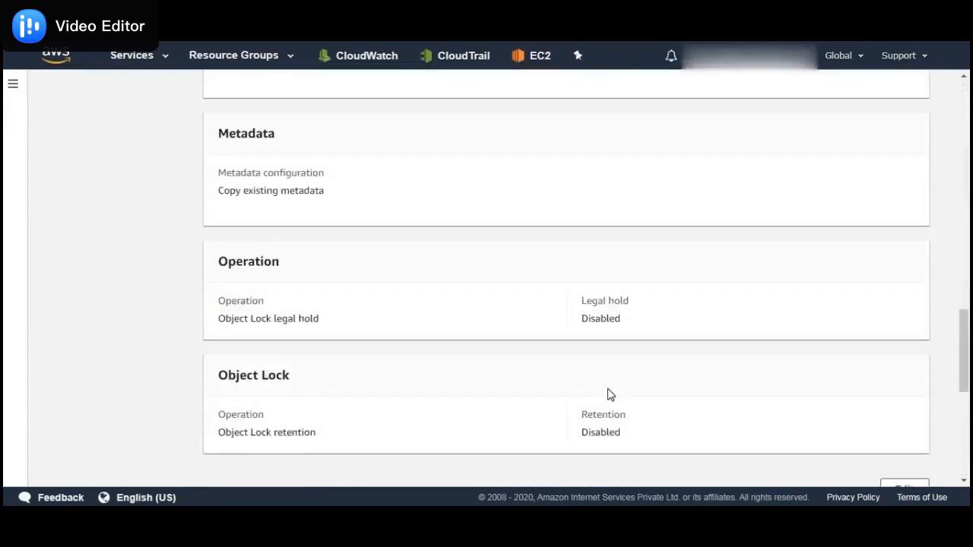
click(886, 466)
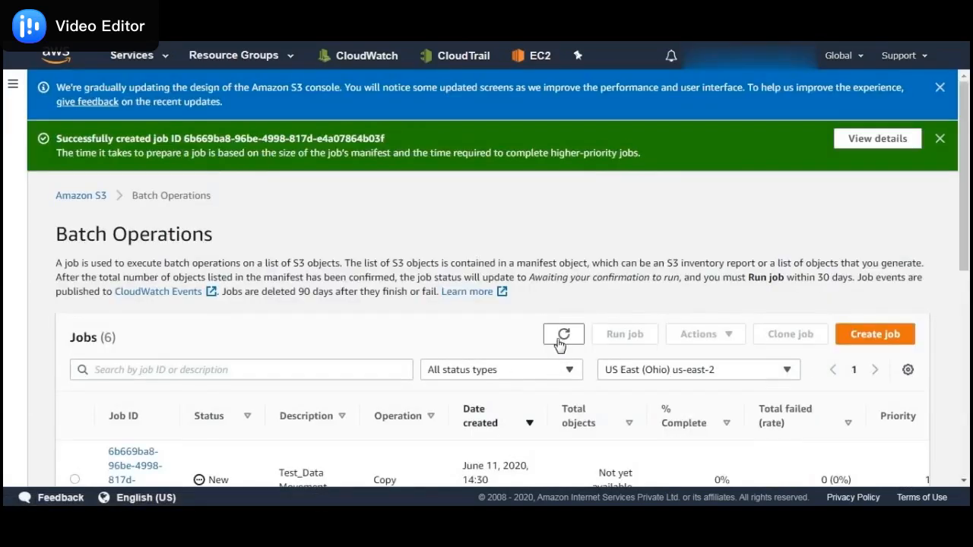
Refresh the batch jobs list and open the details of the Test_Data Movement job
scroll(561, 344, down, 2)
click(574, 201)
scroll(573, 202, down, 3)
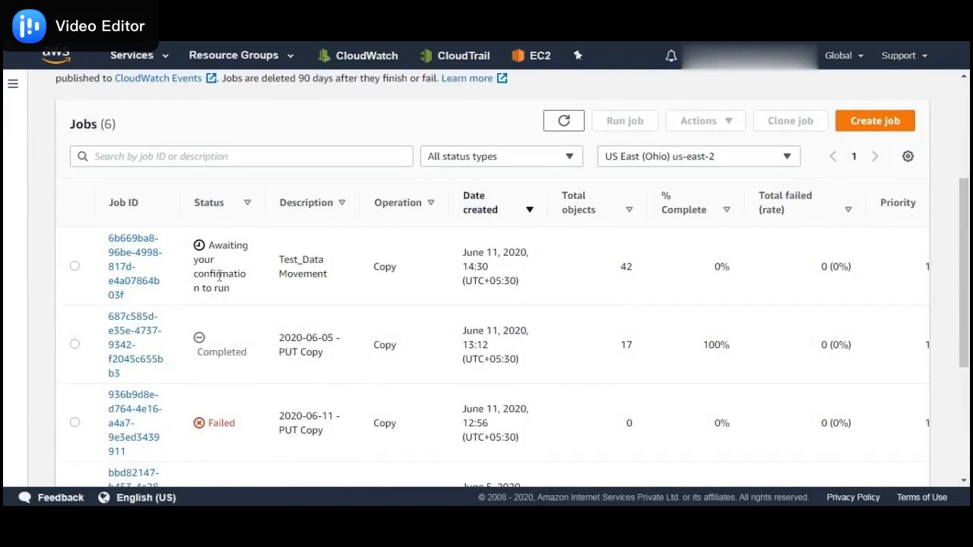
click(119, 242)
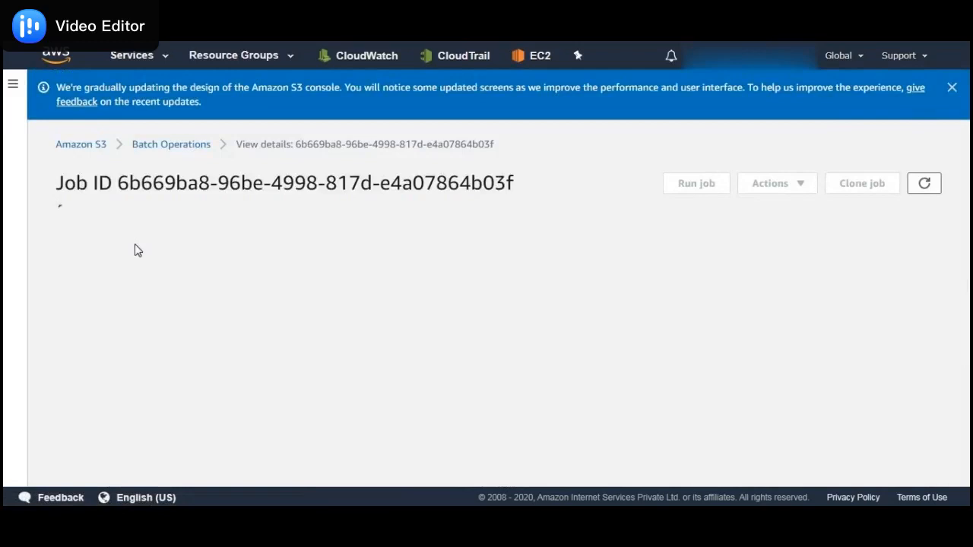
Check the job's overview, status, manifest, operation and completion report details, and open its run confirmation page
scroll(137, 251, down, 5)
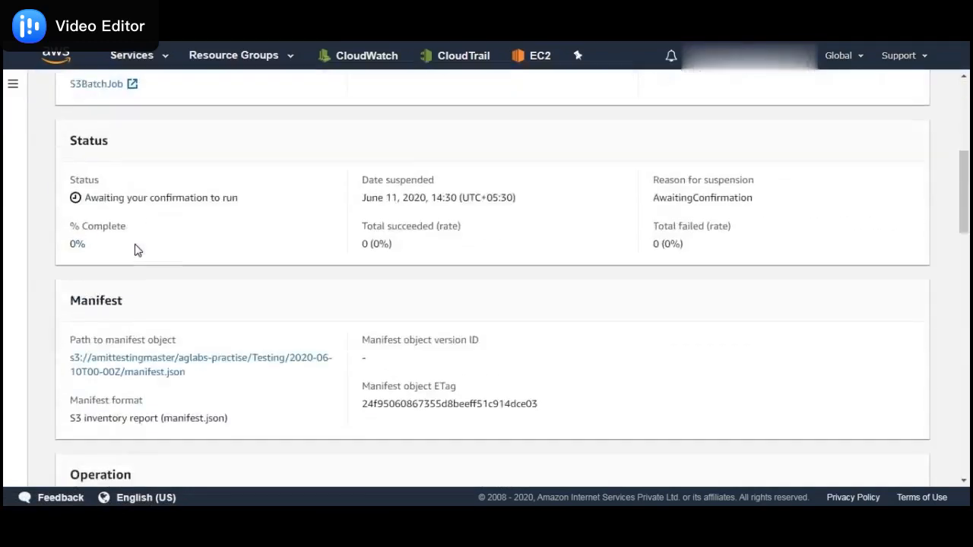
scroll(137, 251, up, 3)
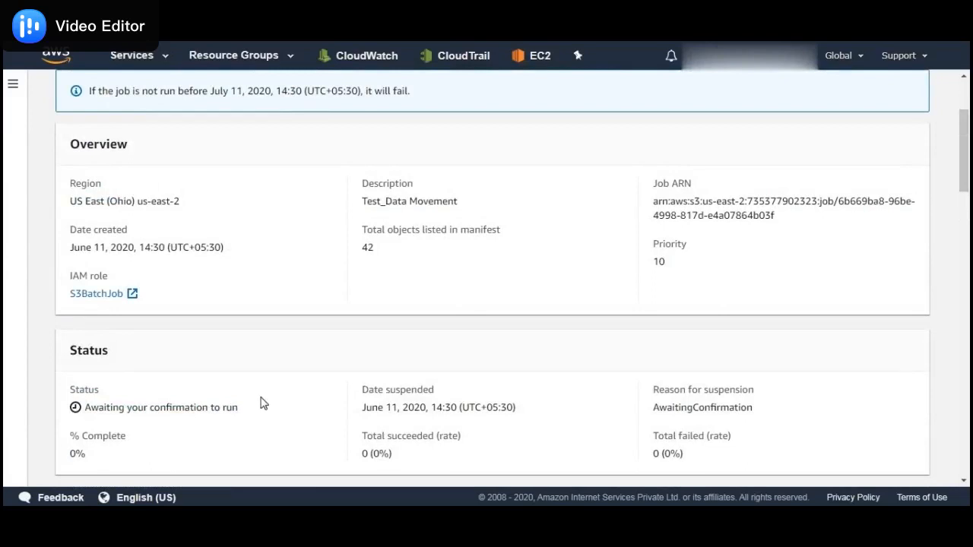
scroll(263, 403, down, 1)
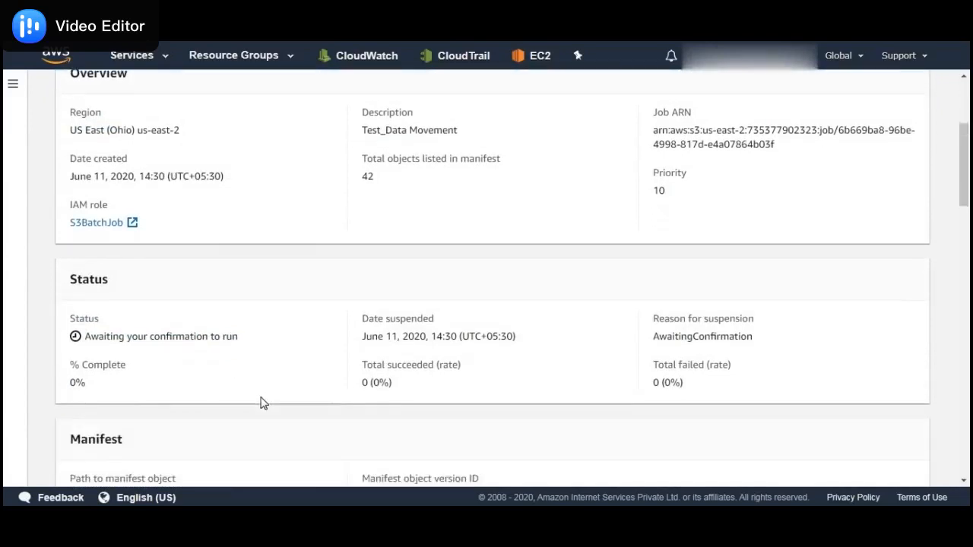
scroll(261, 402, down, 2)
scroll(261, 403, down, 5)
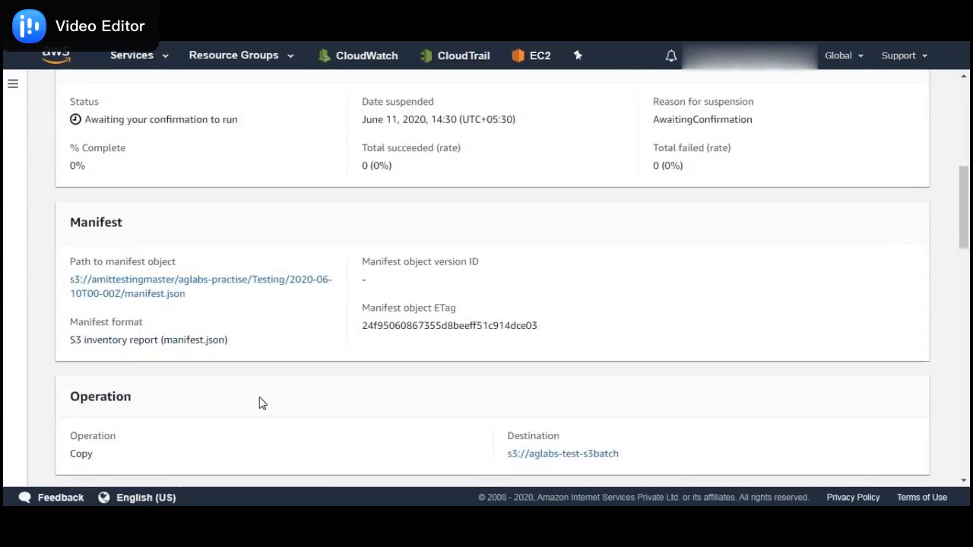
scroll(260, 403, down, 12)
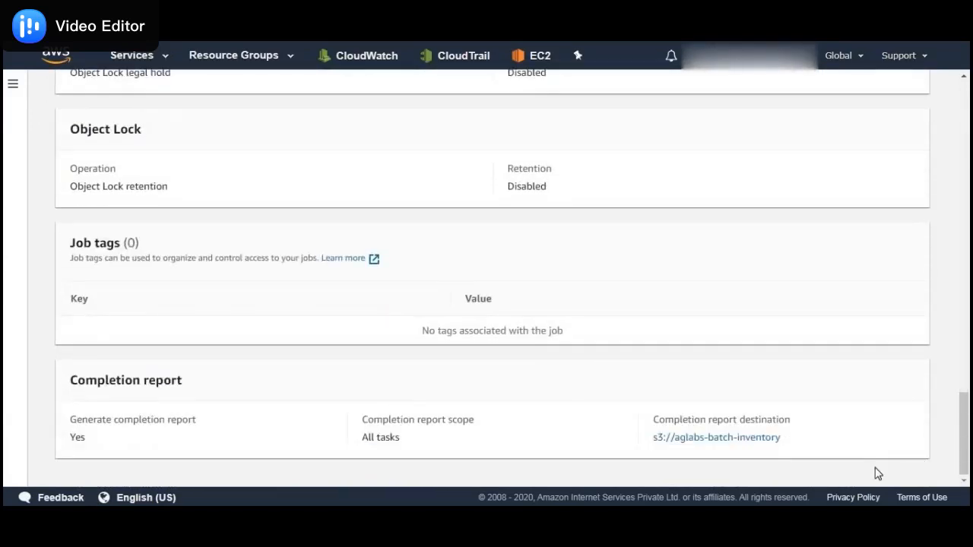
scroll(875, 471, up, 13)
scroll(877, 473, up, 8)
click(684, 185)
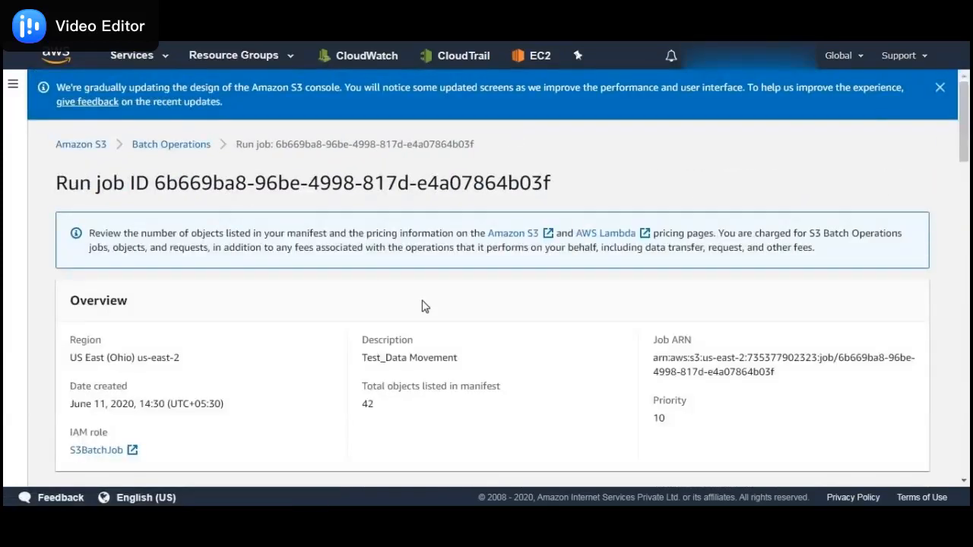
Review and confirm the run of the Test_Data Movement job, and return to the Batch Operations jobs list
scroll(361, 294, down, 20)
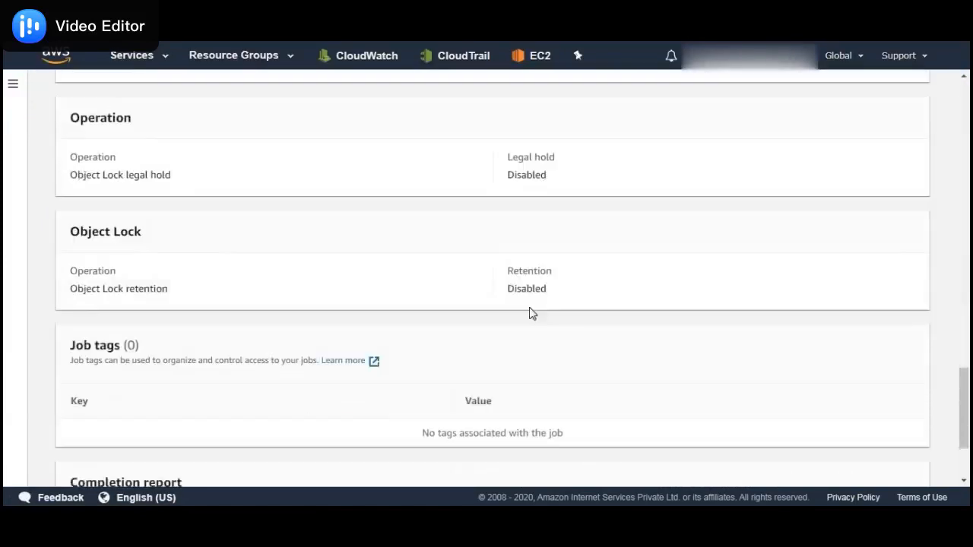
click(893, 453)
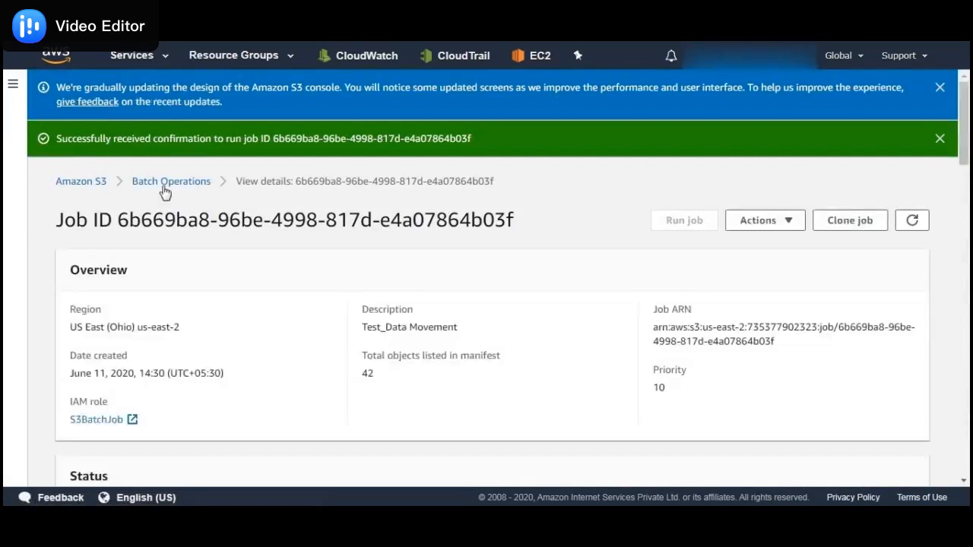
click(171, 182)
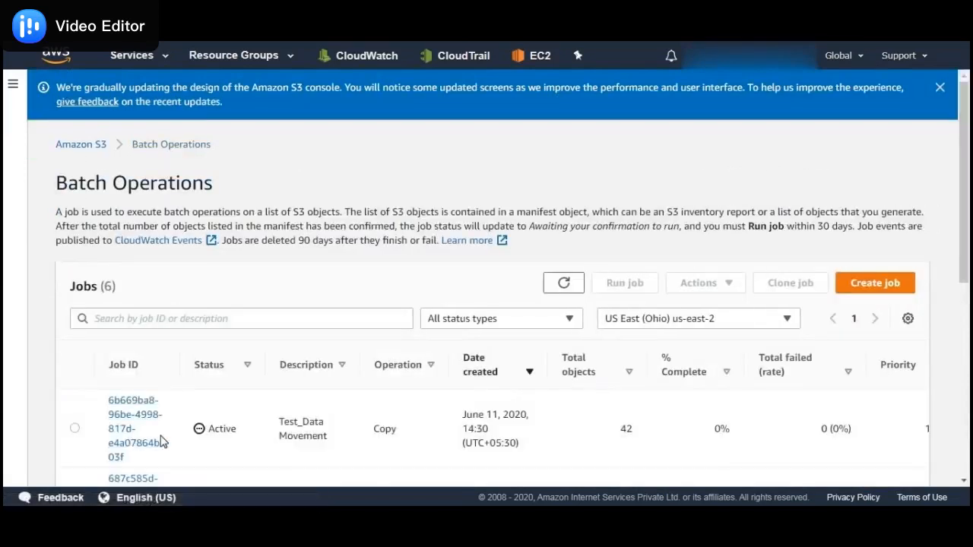
Refresh the jobs list and check the Test_Data Movement job's total objects, completion percentage and failure rate
click(565, 279)
drag(632, 429, 610, 432)
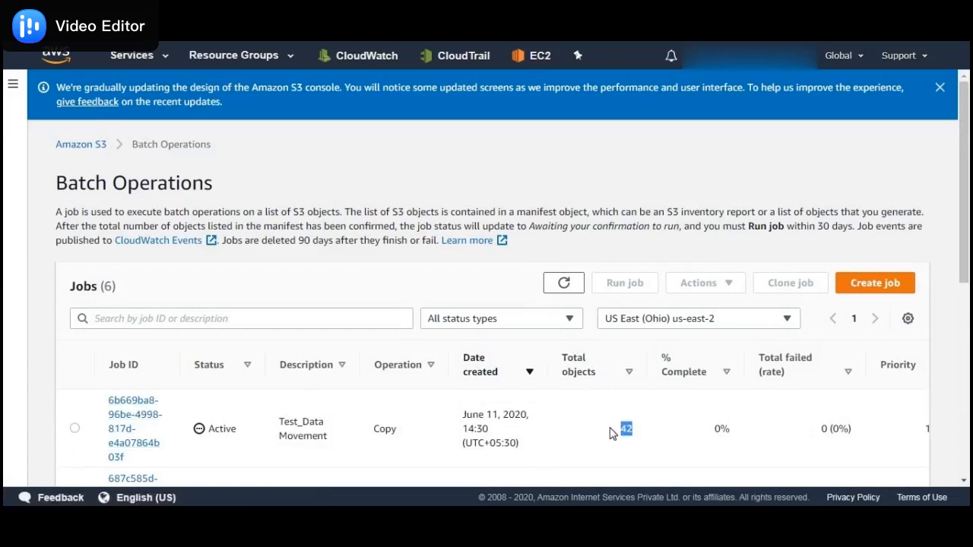
drag(729, 429, 704, 433)
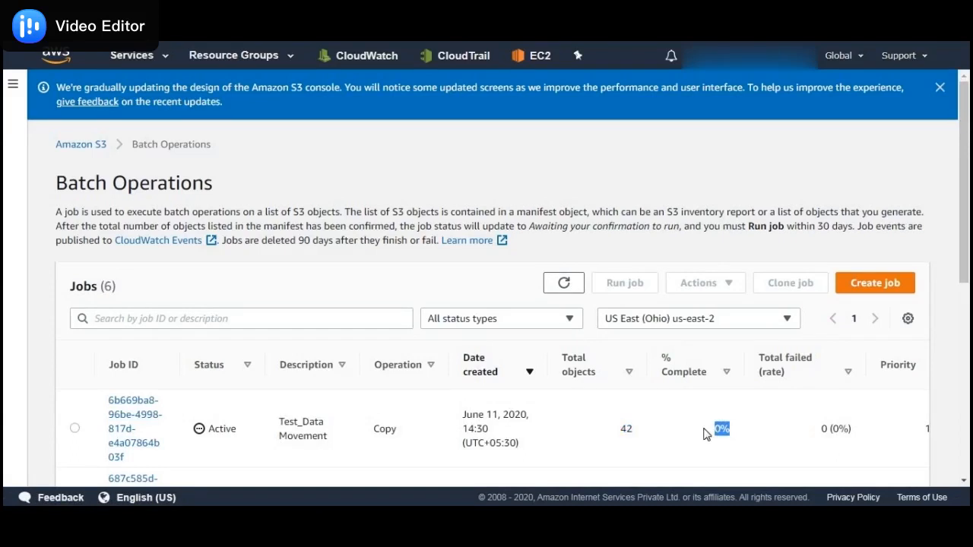
click(564, 282)
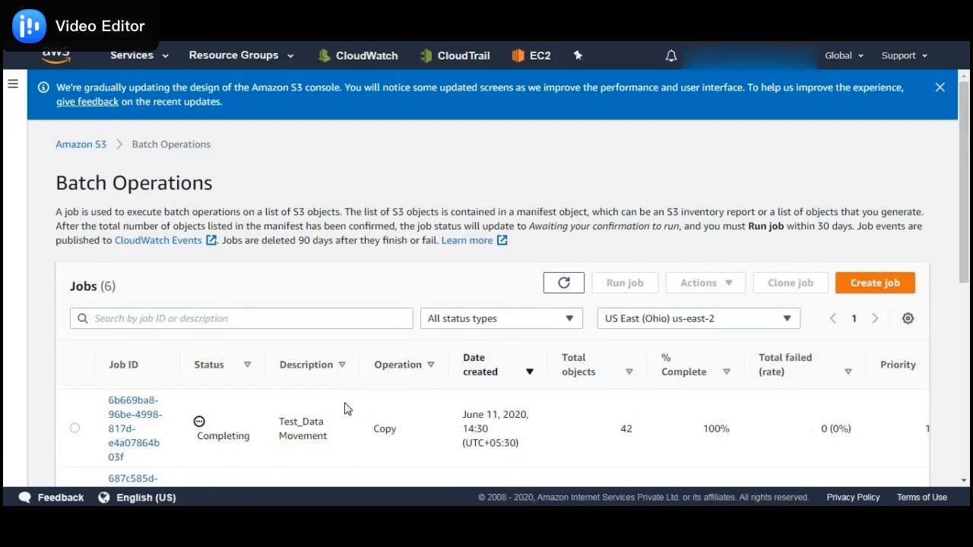
drag(731, 433, 703, 433)
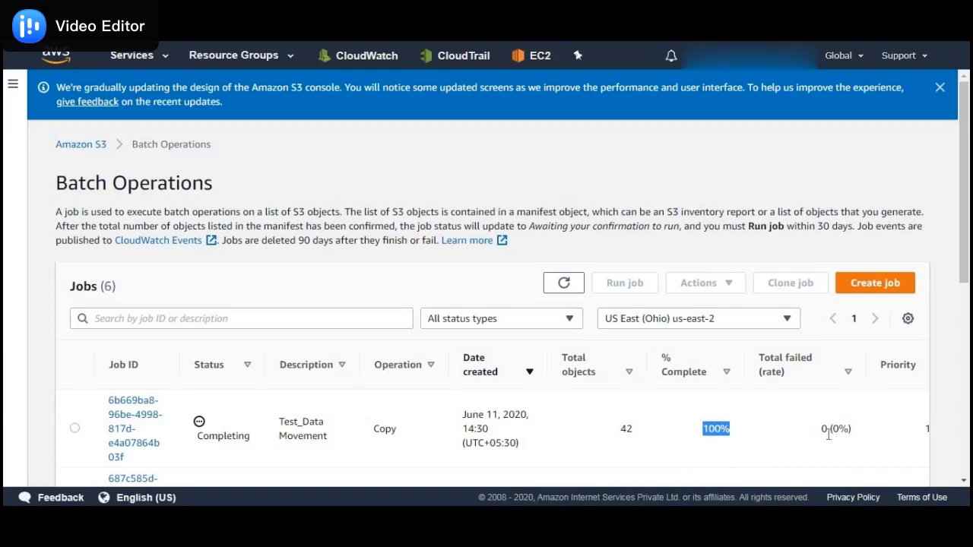
click(825, 432)
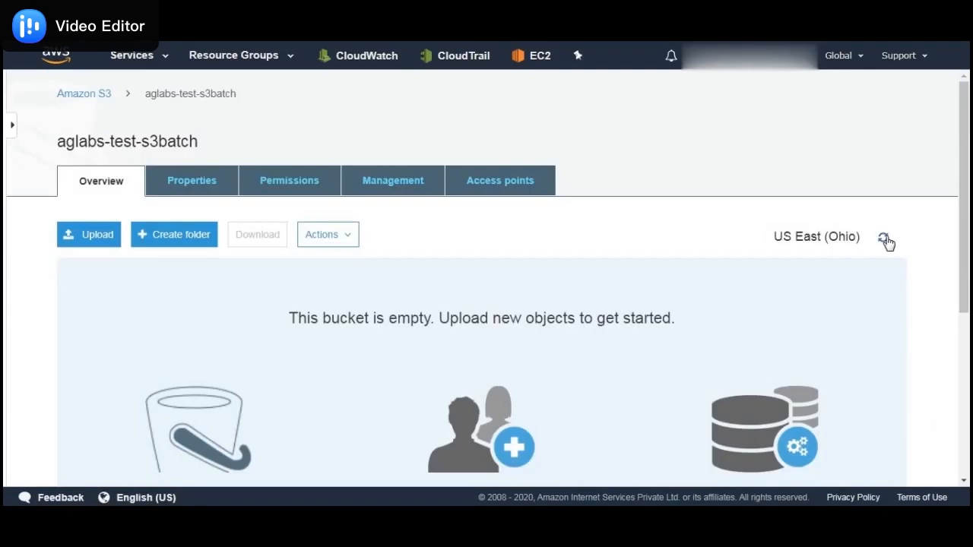
Refresh the aglabs-test-s3batch bucket's contents and check the copied folders and files
click(884, 239)
scroll(178, 197, down, 3)
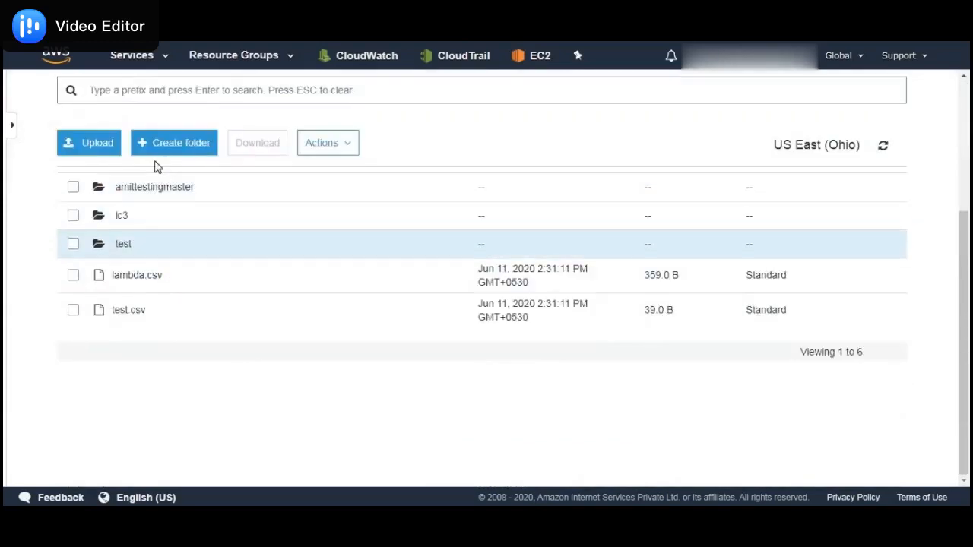
scroll(155, 266, up, 3)
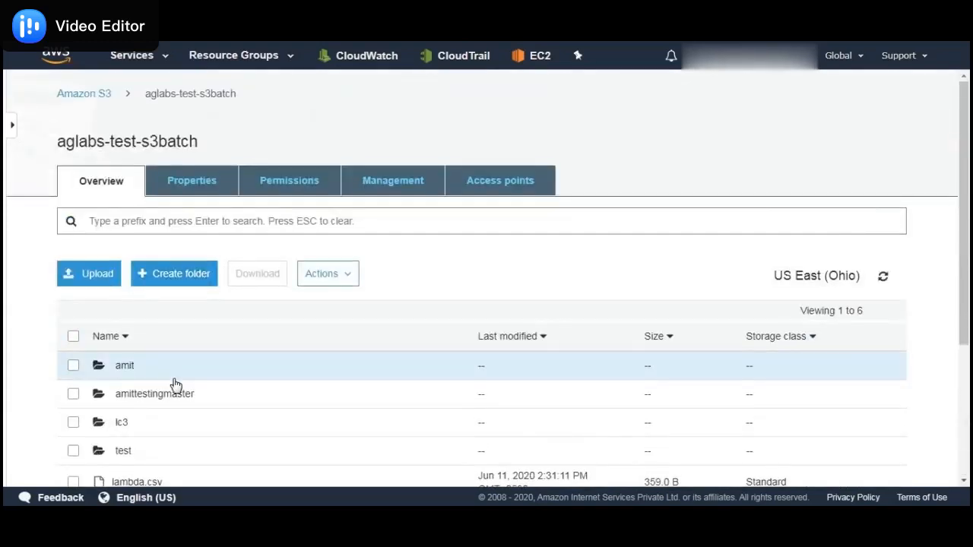
scroll(174, 384, down, 1)
scroll(174, 380, up, 1)
Open the results folder inside job-6b669ba8-96be-4998-817d-e4a07864b03f in the aglabs-batch-inventory bucket
click(99, 100)
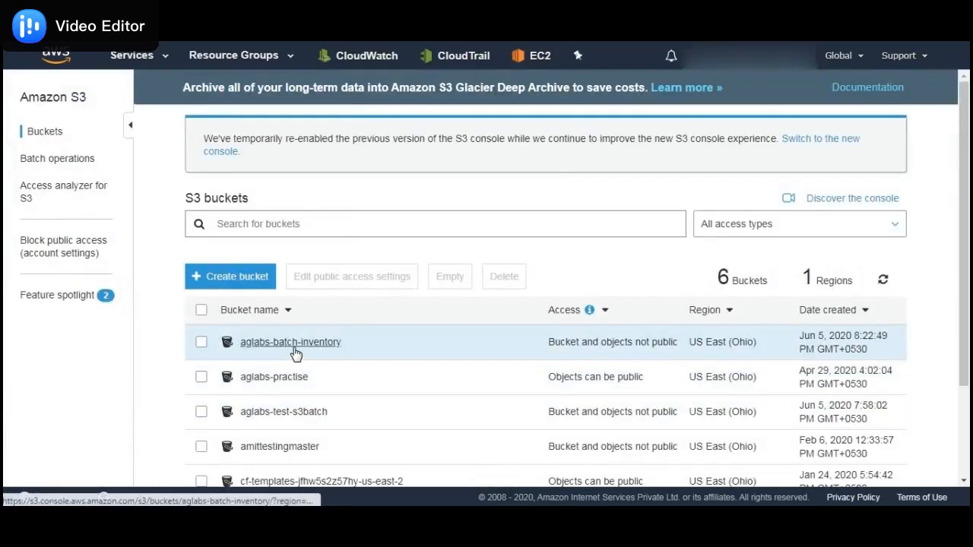
click(295, 345)
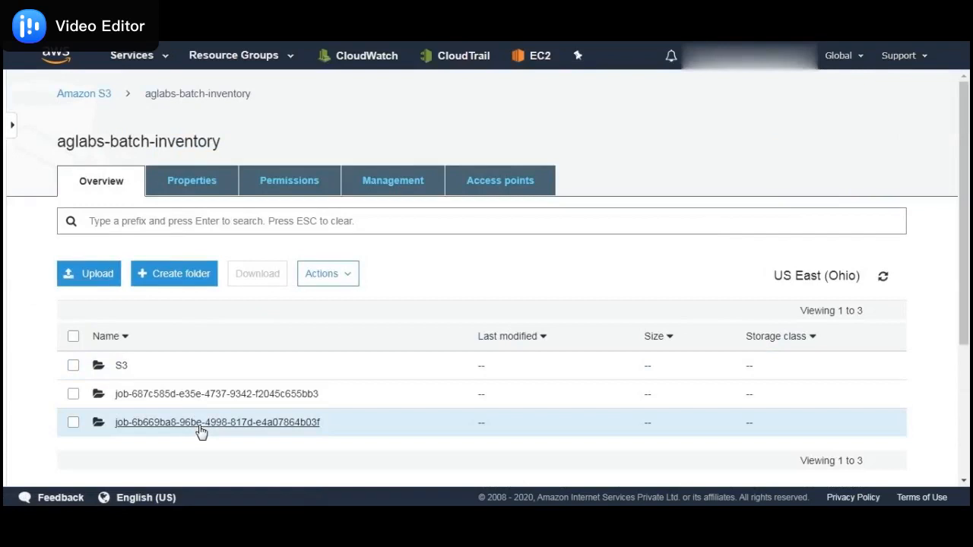
click(200, 431)
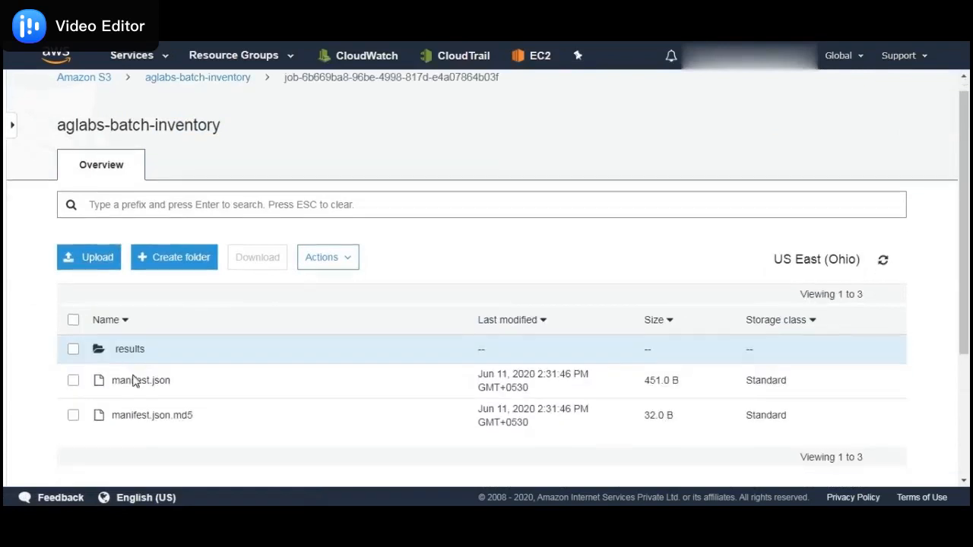
scroll(130, 304, down, 2)
click(129, 225)
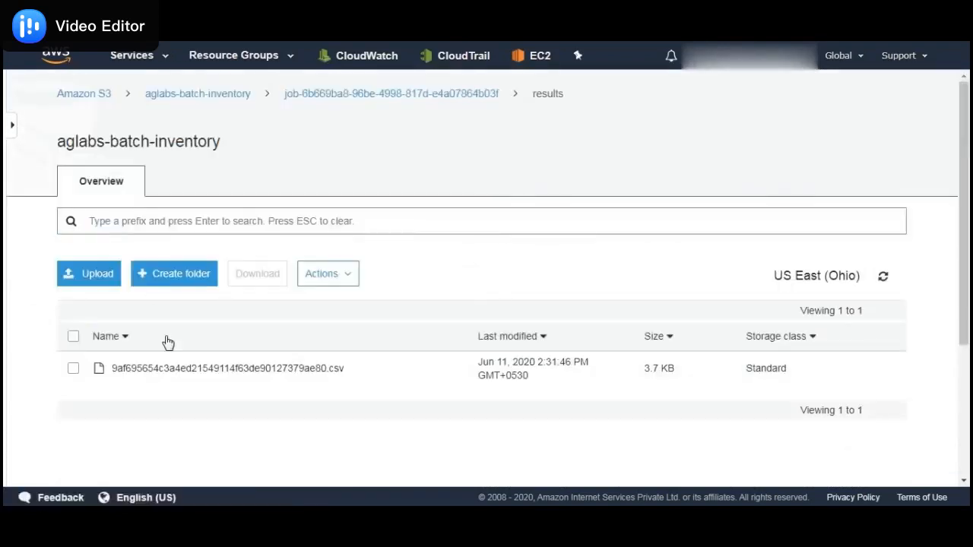
Open the results CSV file in S3 Select and show its file preview
click(75, 370)
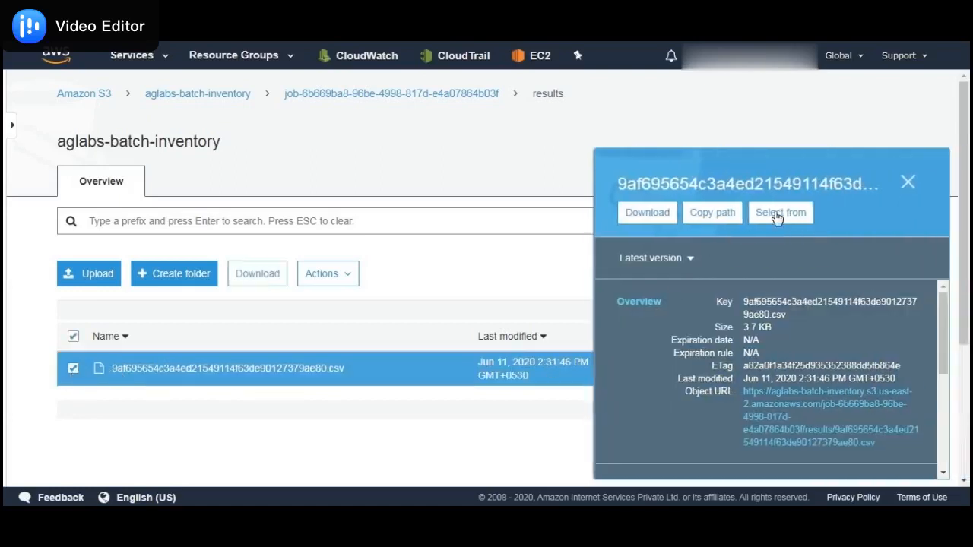
click(775, 213)
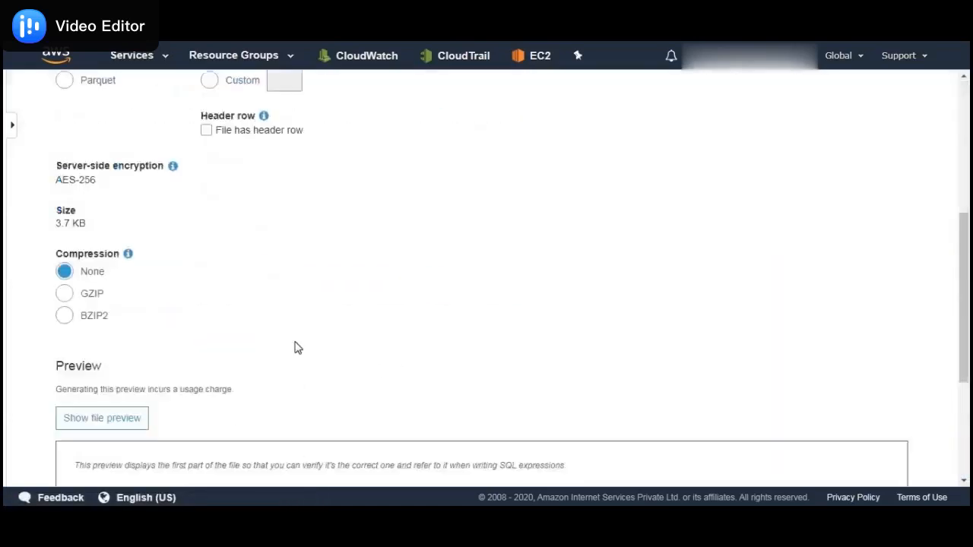
scroll(320, 354, down, 5)
click(119, 395)
scroll(210, 389, down, 2)
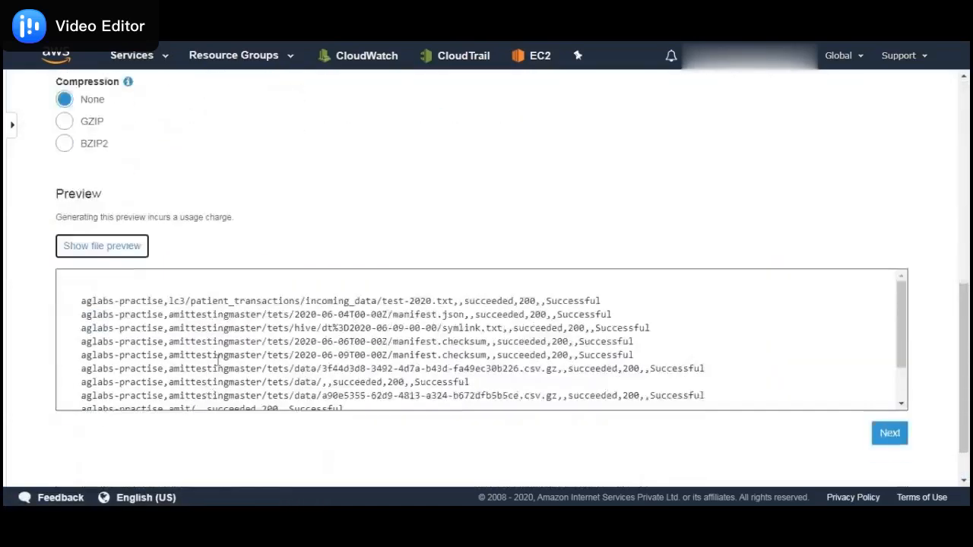
Examine the source bucket name and task status in the first row of the completion report preview
click(85, 301)
drag(85, 300, 168, 301)
double_click(502, 299)
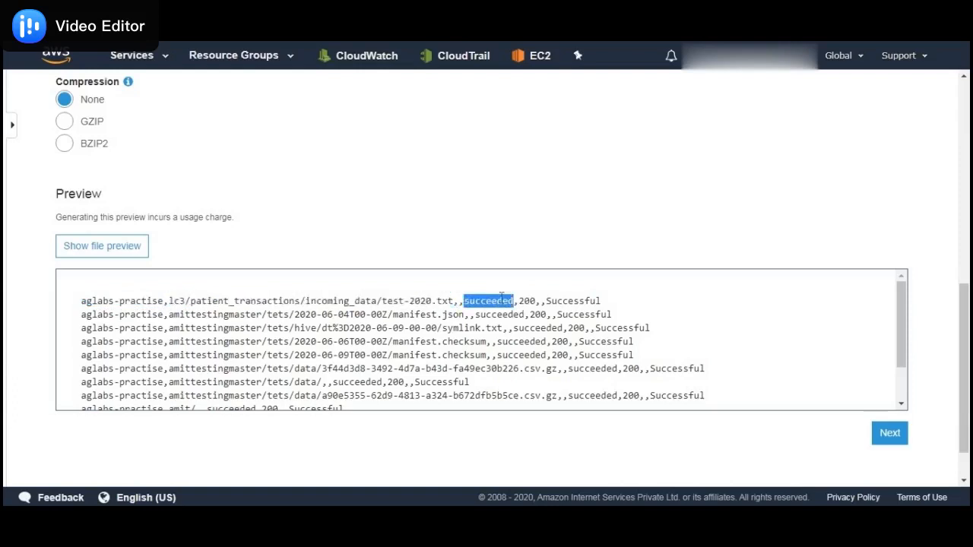
click(500, 300)
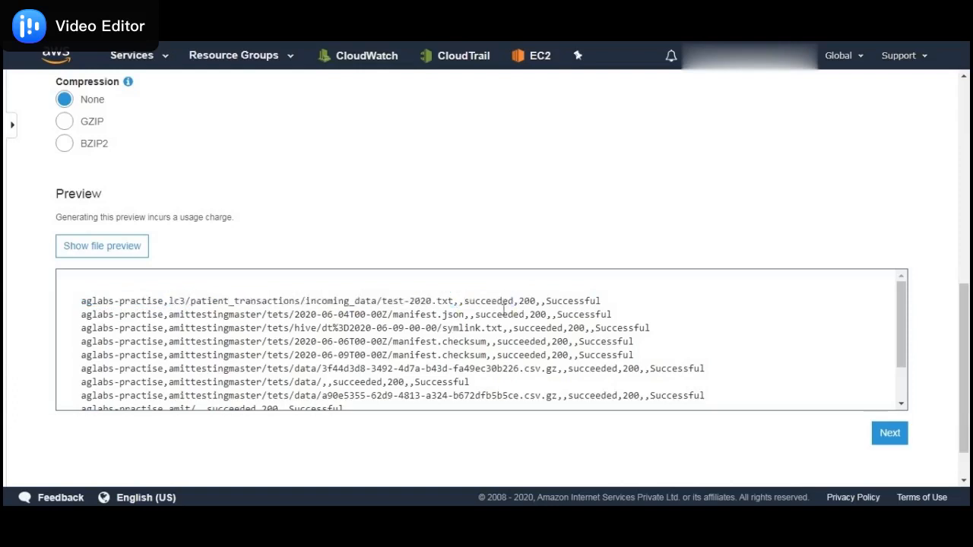